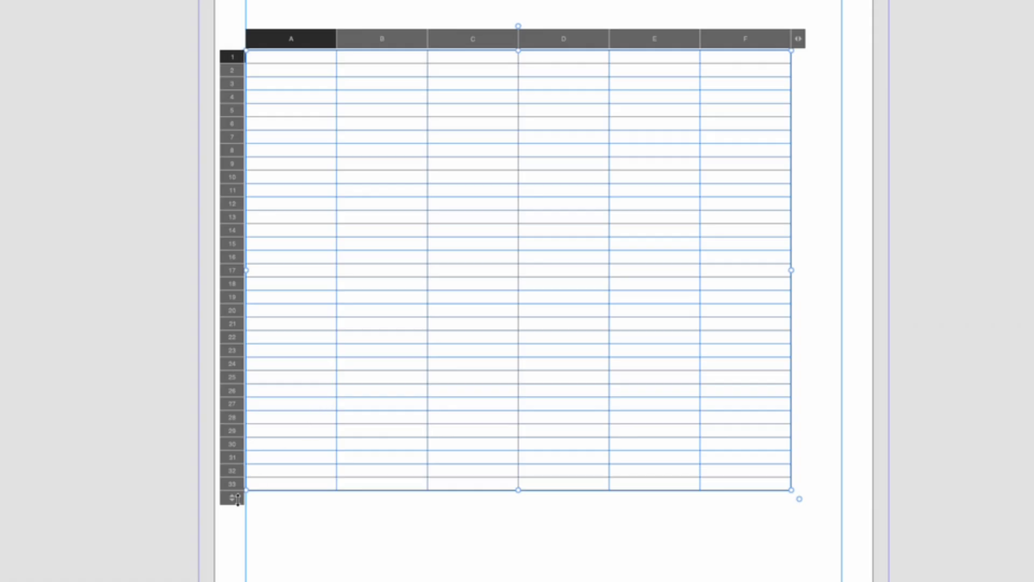
- Trim the table from six columns to three and down to 22 rows, then shift it toward the page centre
{"action": "left_click_drag", "start_coordinate": [374, 369], "coordinate": [374, 328]}
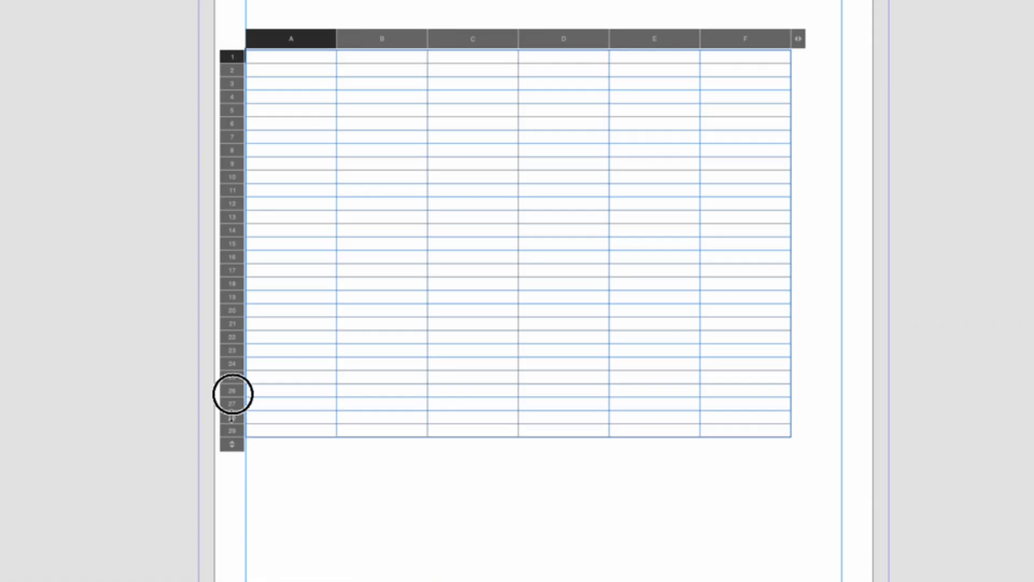
{"action": "left_click_drag", "start_coordinate": [231, 417], "coordinate": [236, 351]}
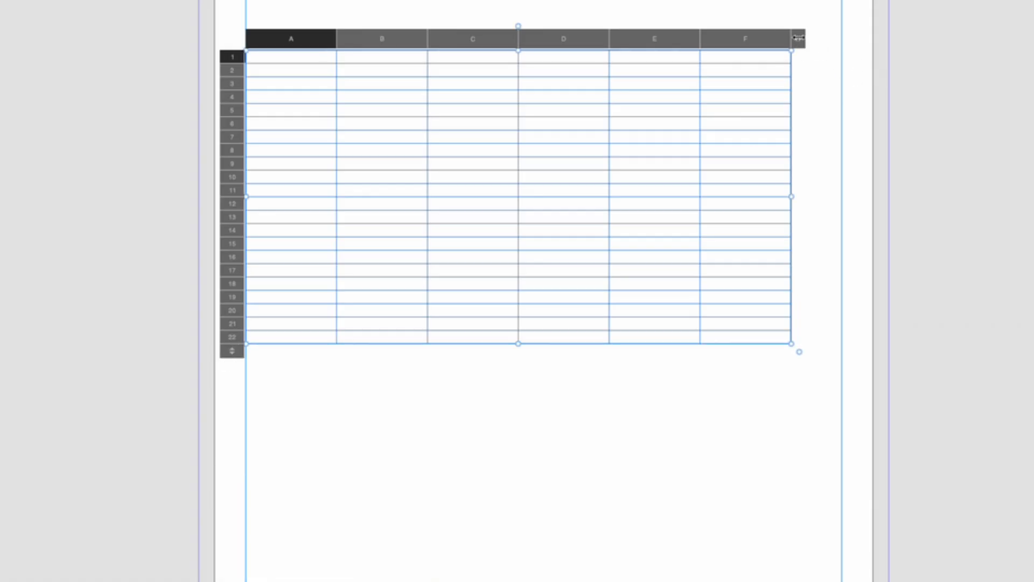
{"action": "left_click_drag", "start_coordinate": [798, 38], "coordinate": [462, 35]}
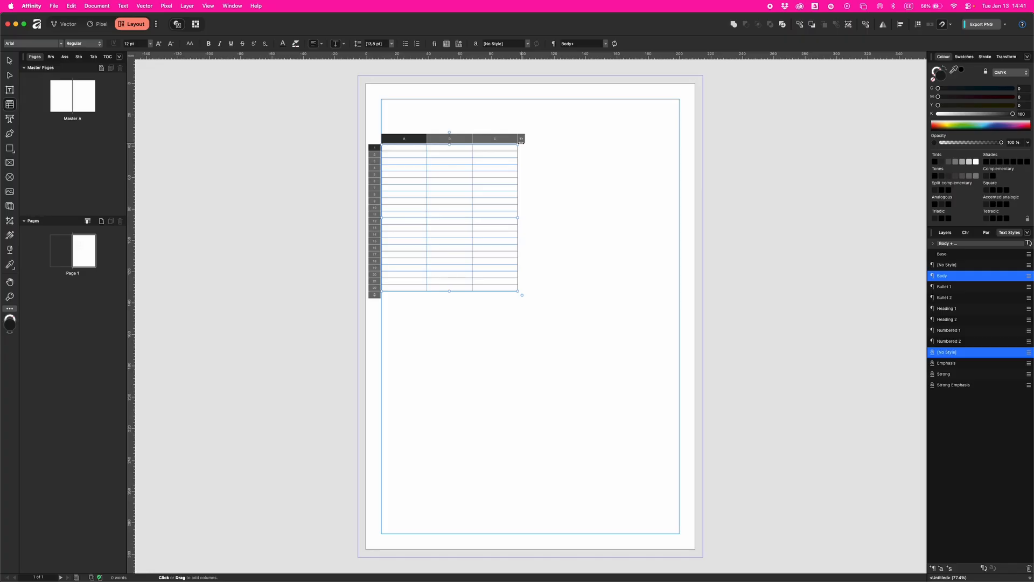
{"action": "left_click", "coordinate": [10, 61]}
{"action": "left_click_drag", "start_coordinate": [470, 195], "coordinate": [546, 201]}
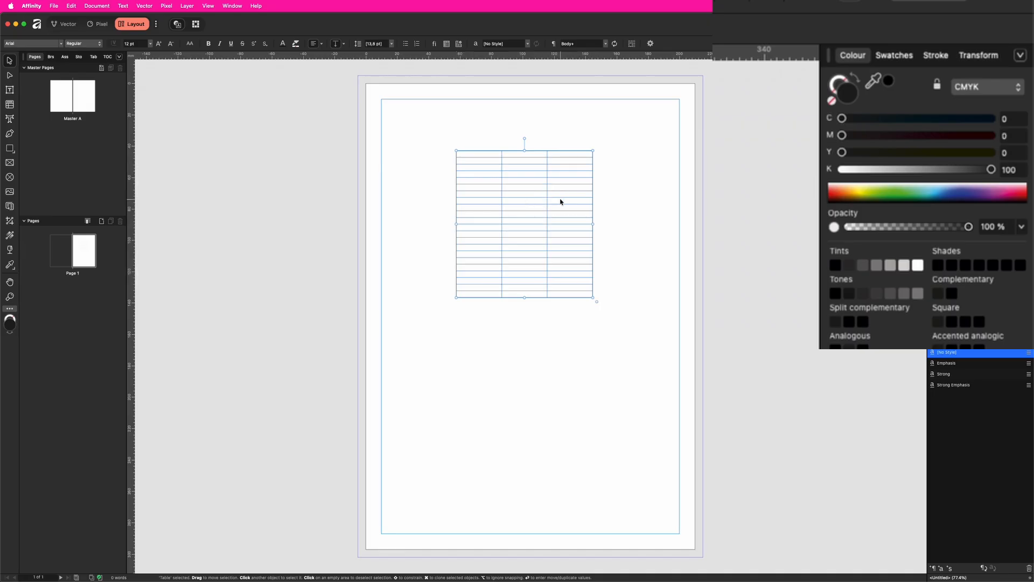
- Enter W 100 mm and H 200 mm in the Transform panel, then deselect the table
{"action": "left_click", "coordinate": [975, 58]}
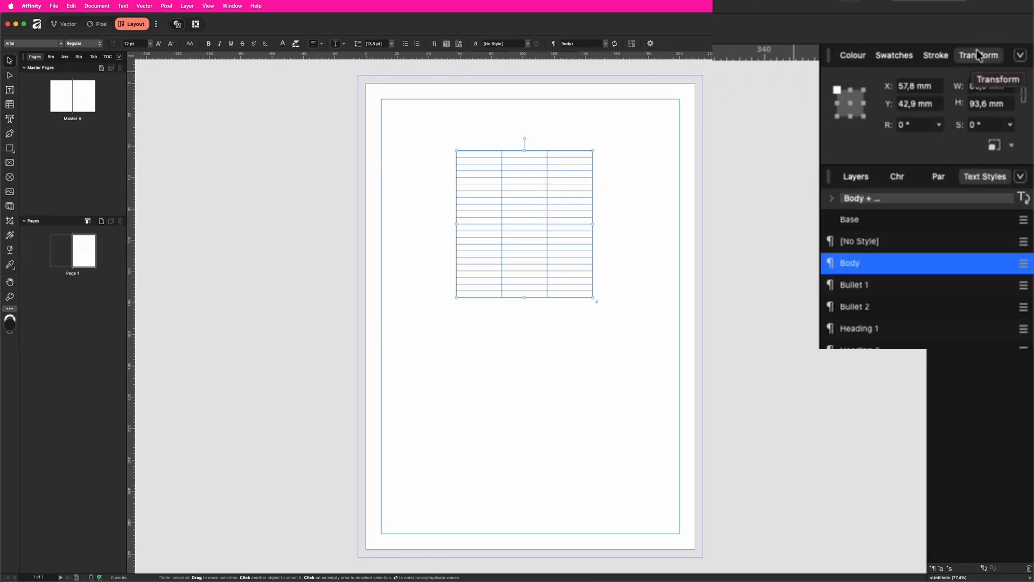
{"action": "left_click", "coordinate": [236, 6]}
{"action": "mouse_move", "coordinate": [280, 157]}
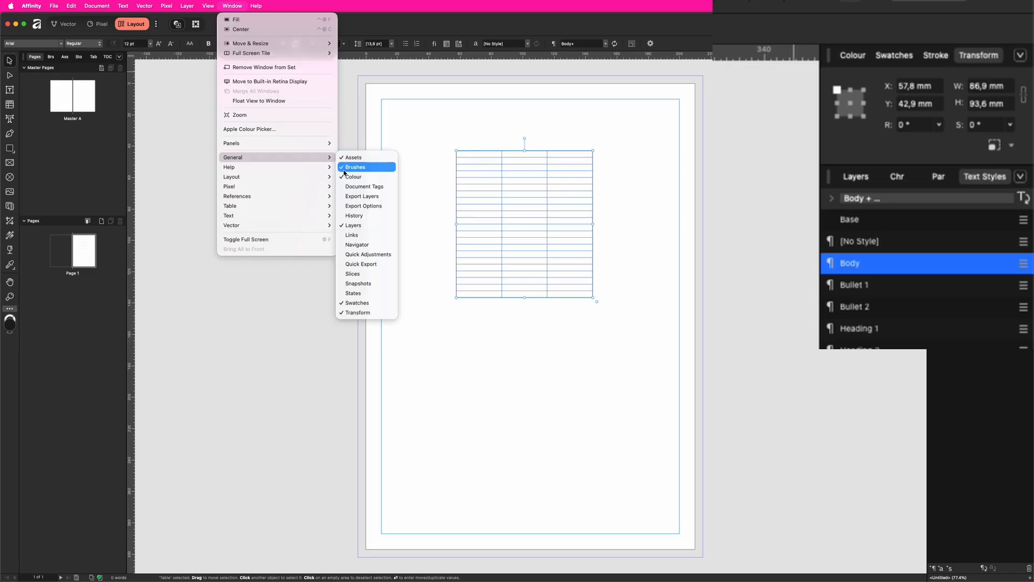
{"action": "left_click", "coordinate": [363, 312]}
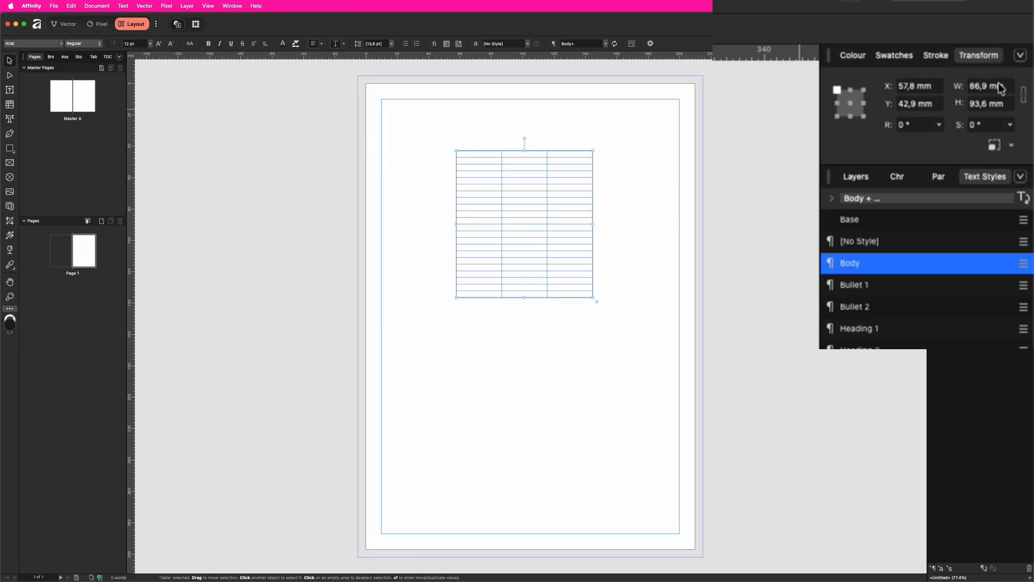
{"action": "left_click", "coordinate": [987, 86]}
{"action": "type", "text": "100"}
{"action": "key", "text": "Tab"}
{"action": "type", "text": "200"}
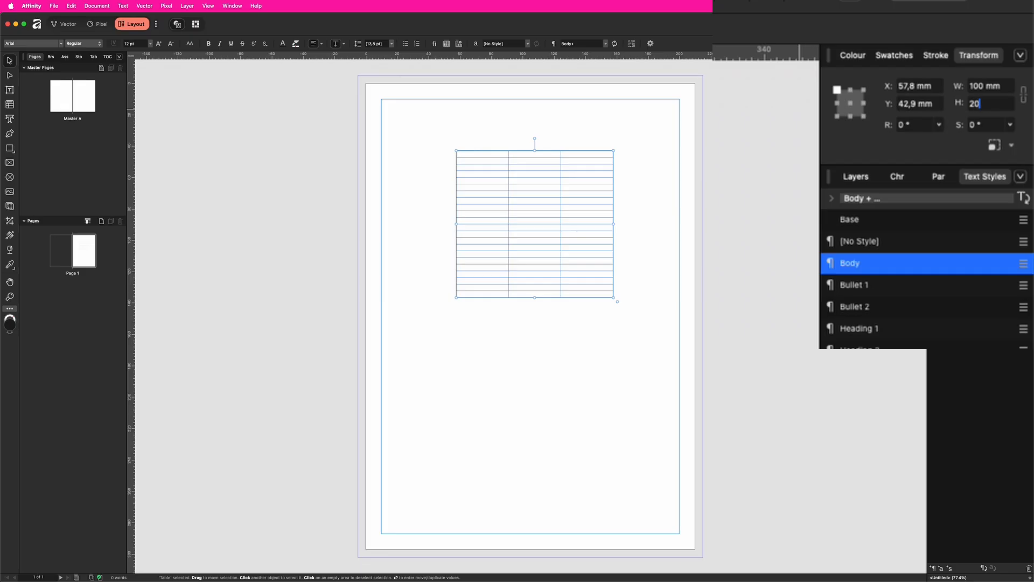
{"action": "key", "text": "Tab"}
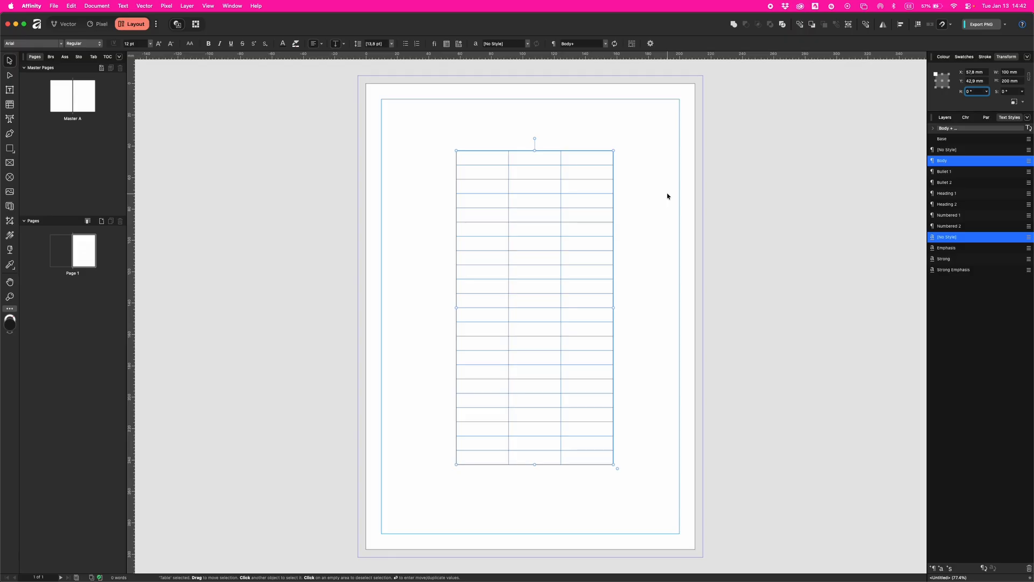
{"action": "left_click", "coordinate": [667, 196]}
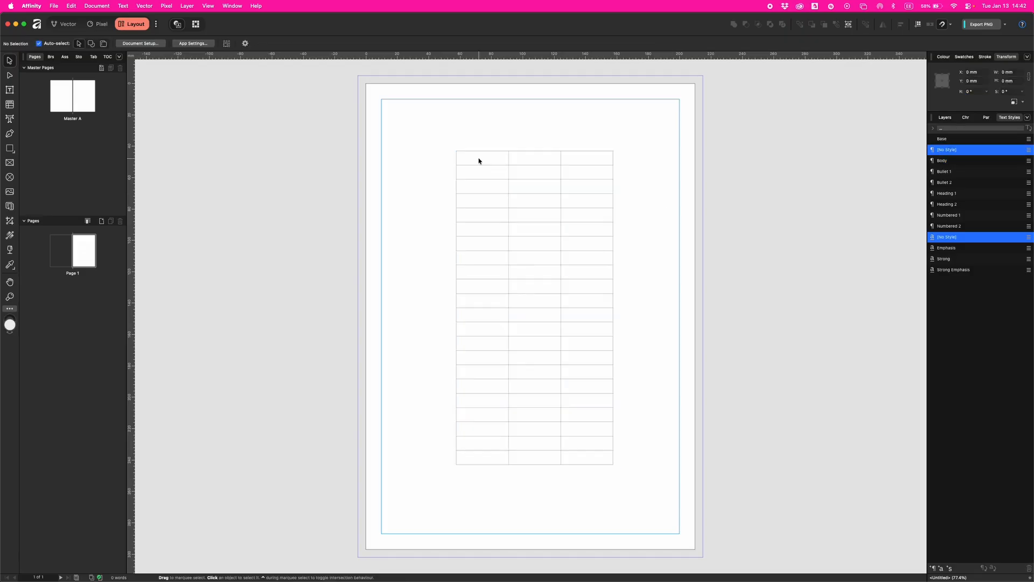
- Float the Table Format panel, enlarge it, and dock it in the left panel bar
{"action": "double_click", "coordinate": [478, 159]}
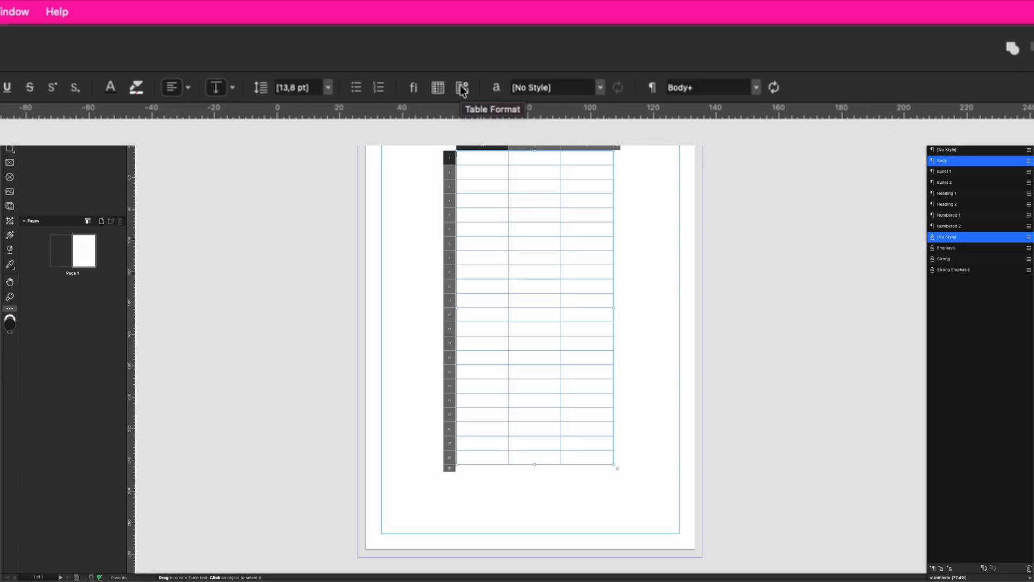
{"action": "left_click", "coordinate": [438, 87]}
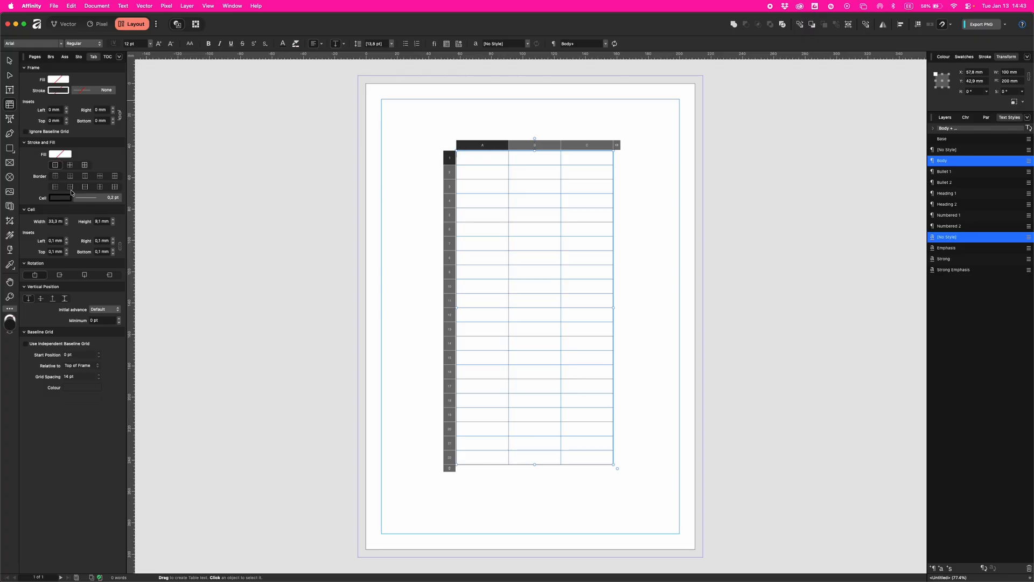
{"action": "left_click_drag", "start_coordinate": [94, 57], "coordinate": [281, 106]}
{"action": "left_click_drag", "start_coordinate": [339, 423], "coordinate": [347, 488]}
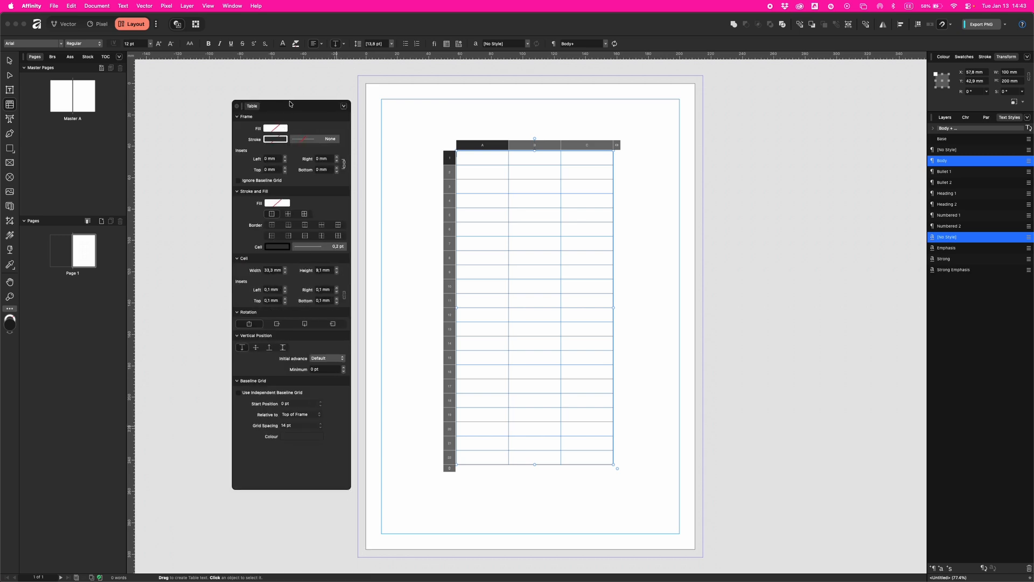
{"action": "left_click_drag", "start_coordinate": [292, 110], "coordinate": [92, 59]}
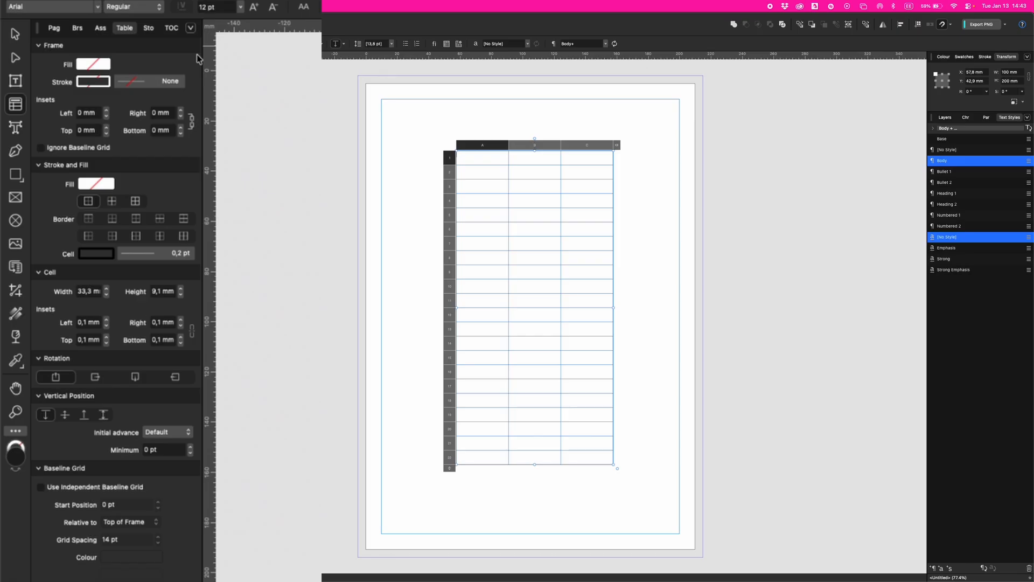
- Enter 'Cell 1', 'Cell 2' and 'Cell 3' in cells A1–C1 and select that header row
{"action": "left_click", "coordinate": [591, 160], "text": "shift"}
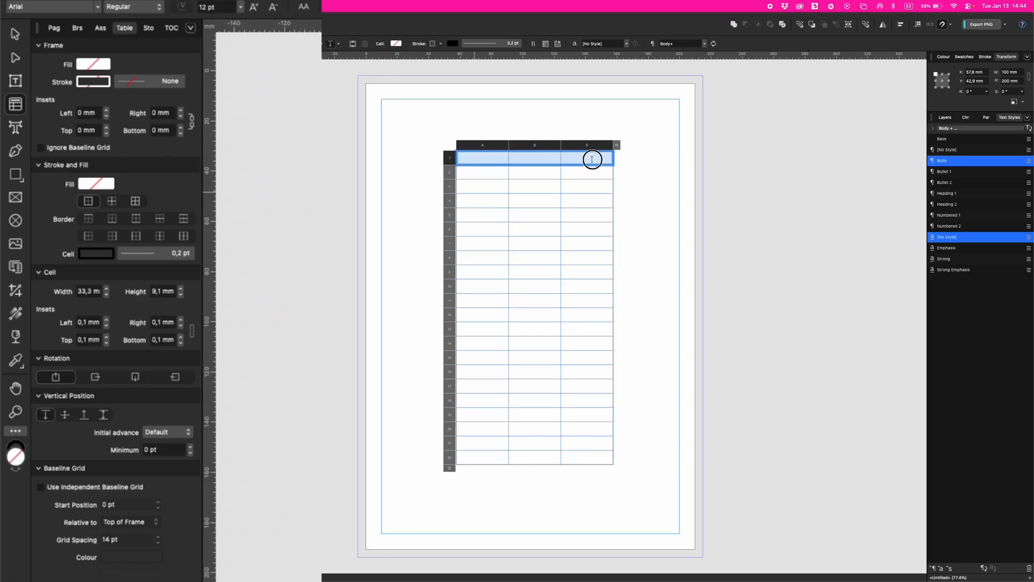
{"action": "left_click", "coordinate": [479, 157]}
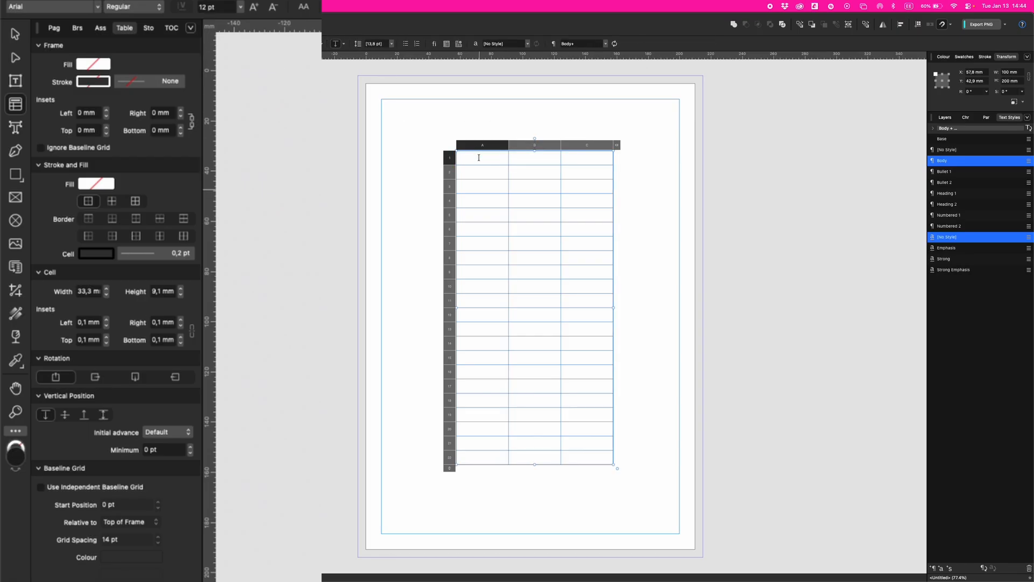
{"action": "type", "text": "Q"}
{"action": "left_click", "coordinate": [533, 161]}
{"action": "type", "text": "Cell 2"}
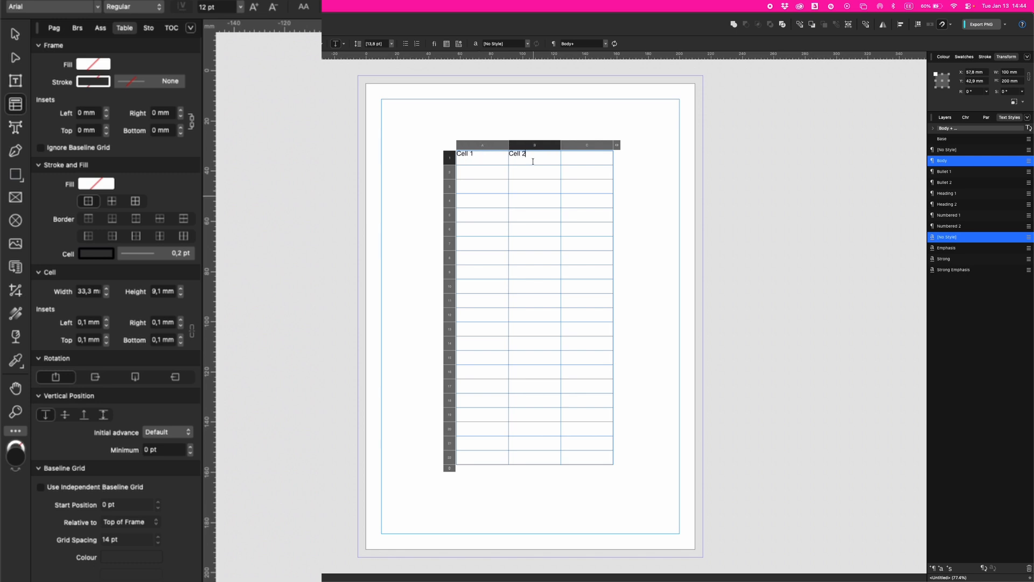
{"action": "key", "text": "Tab"}
{"action": "type", "text": "C"}
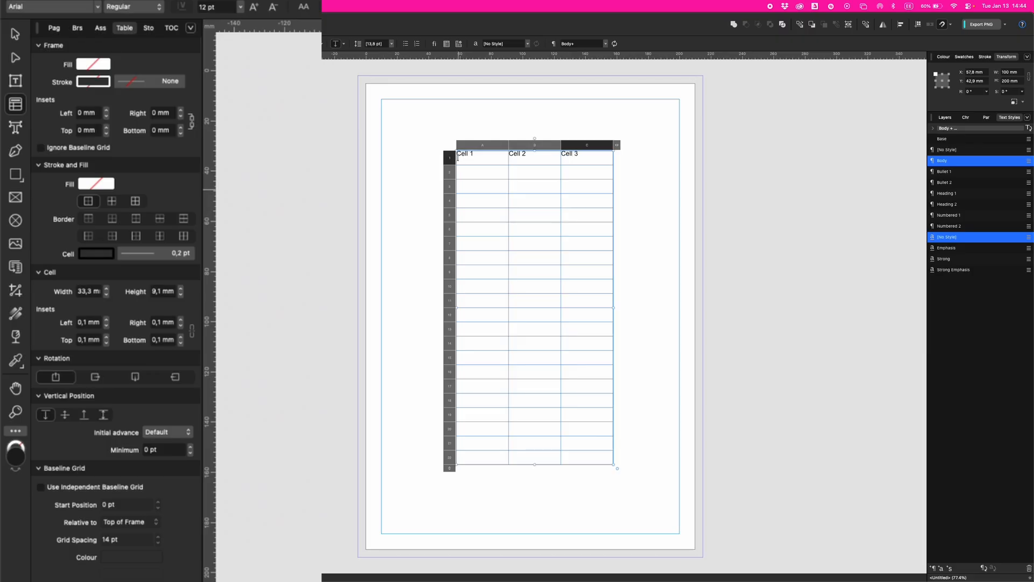
{"action": "left_click_drag", "start_coordinate": [458, 157], "coordinate": [573, 157]}
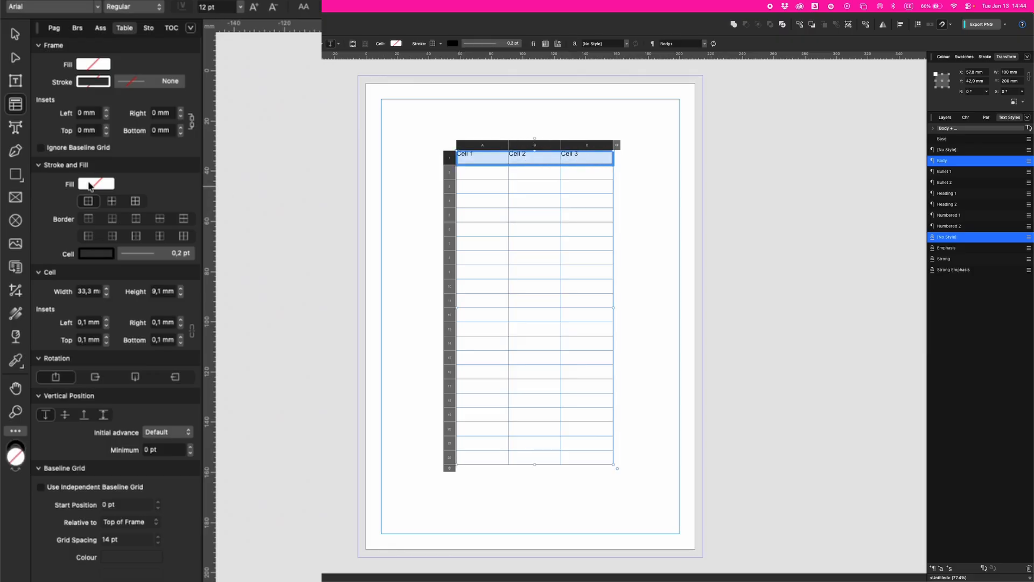
- Fill the header row pink, set Minimum to 1 pt, and centre-align its text vertically
{"action": "left_click", "coordinate": [93, 184]}
{"action": "left_click_drag", "start_coordinate": [147, 298], "coordinate": [279, 306]}
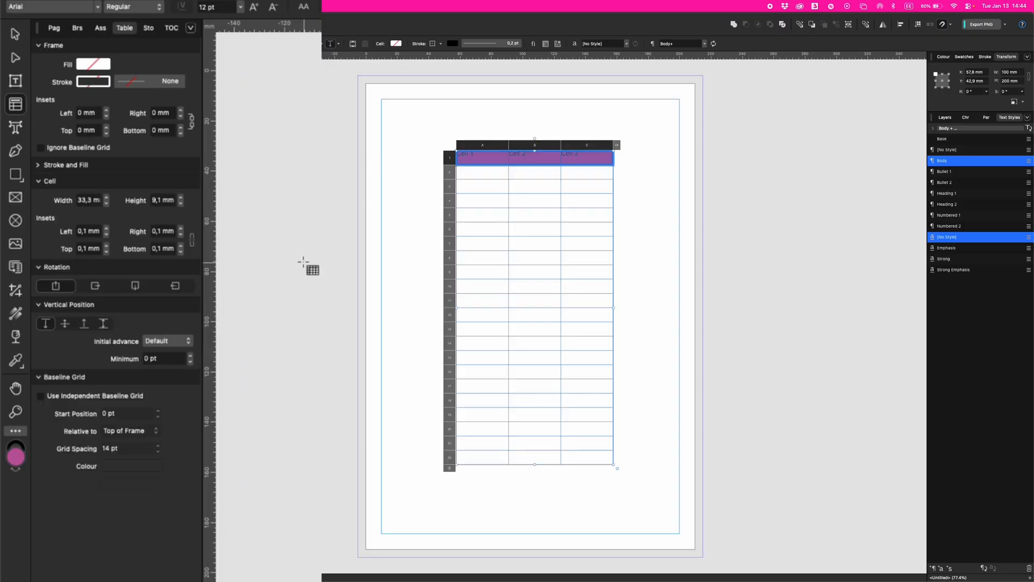
{"action": "left_click", "coordinate": [65, 323]}
{"action": "left_click", "coordinate": [85, 326]}
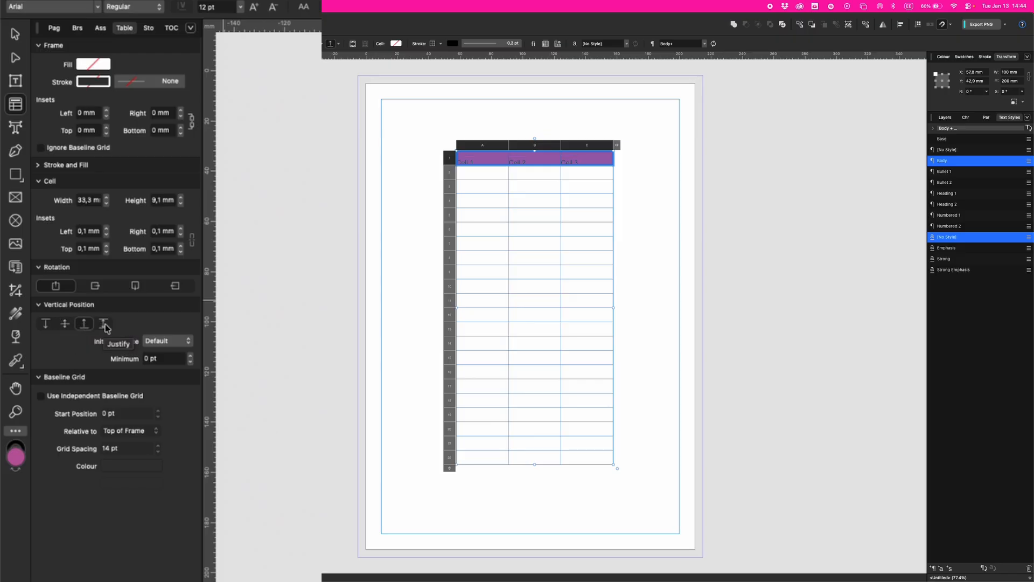
{"action": "left_click", "coordinate": [104, 325]}
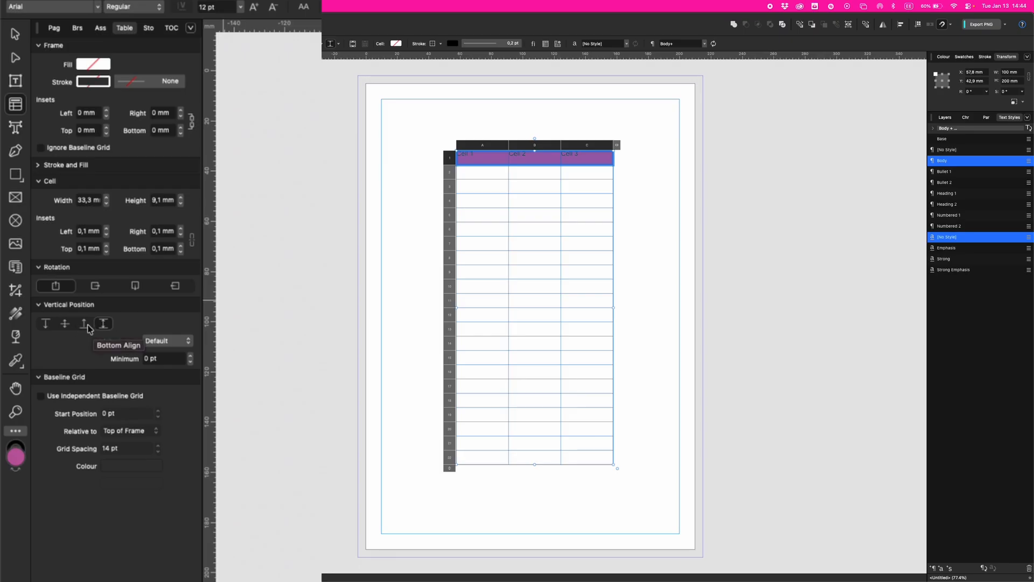
{"action": "left_click", "coordinate": [105, 325]}
{"action": "left_click", "coordinate": [104, 326]}
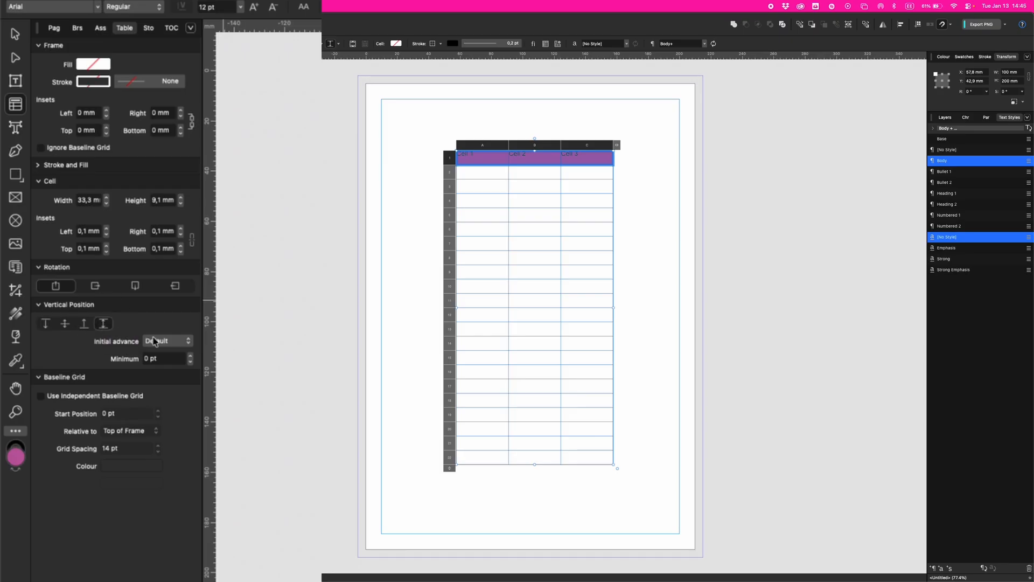
{"action": "left_click", "coordinate": [190, 356]}
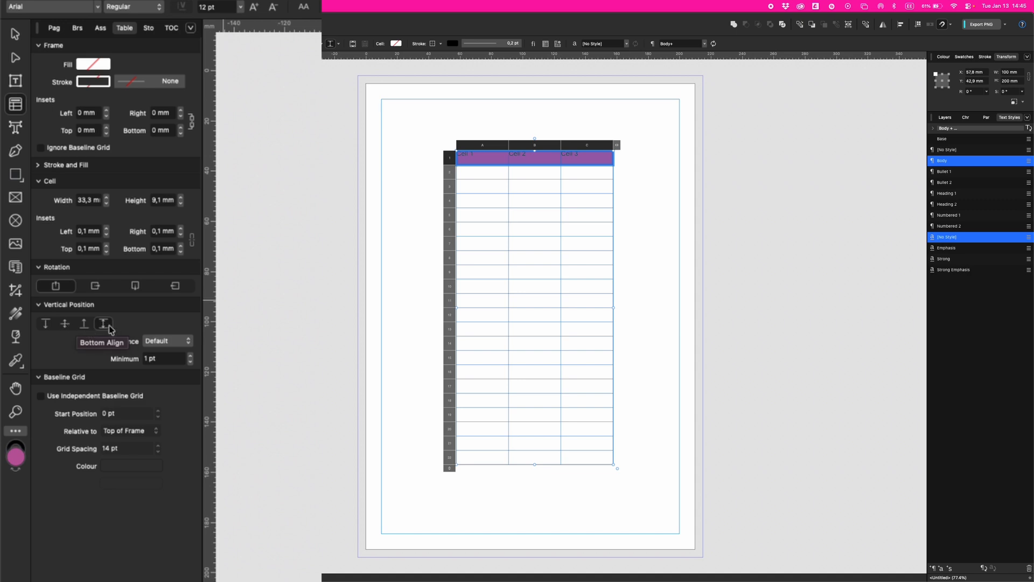
{"action": "left_click", "coordinate": [64, 325]}
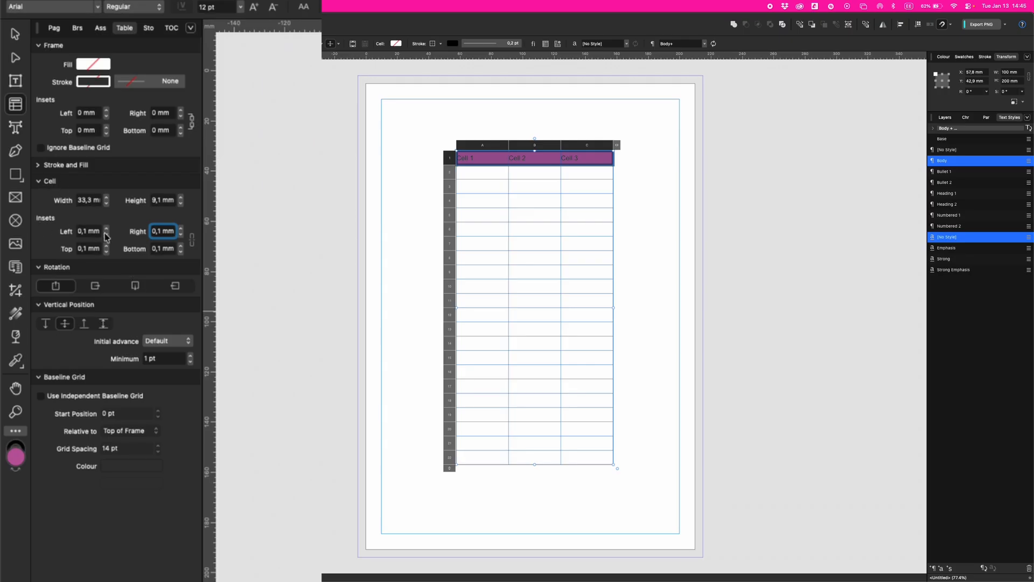
- Link the cell insets and set Left, Right, Top and Bottom to 3 mm, then deselect the table
{"action": "left_click", "coordinate": [192, 240]}
{"action": "left_click", "coordinate": [180, 229]}
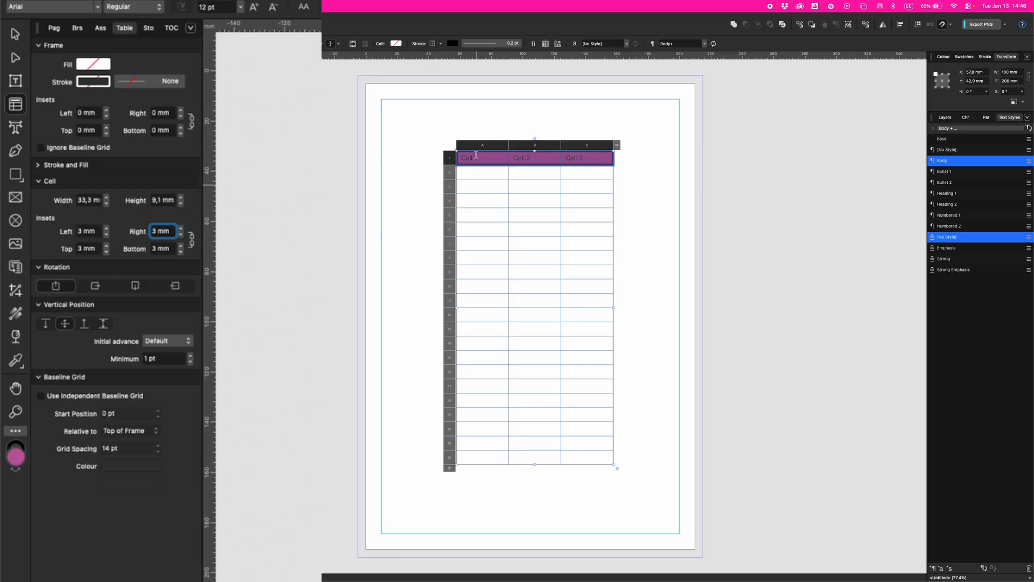
{"action": "left_click", "coordinate": [106, 197]}
{"action": "left_click", "coordinate": [106, 198]}
{"action": "left_click", "coordinate": [106, 197]}
{"action": "left_click", "coordinate": [106, 197]}
{"action": "left_click", "coordinate": [181, 197]}
{"action": "left_click", "coordinate": [181, 197]}
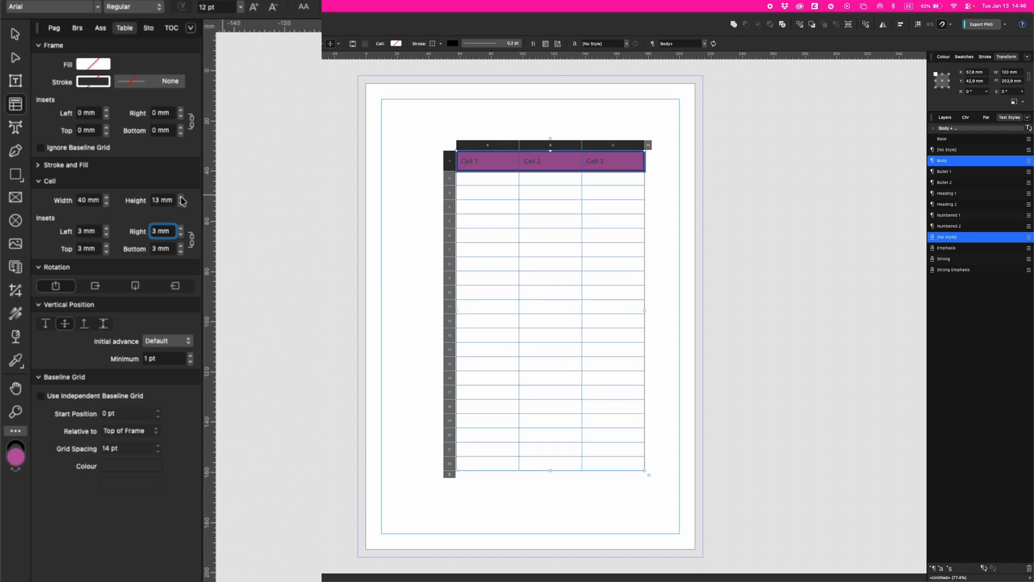
{"action": "left_click", "coordinate": [181, 197]}
{"action": "left_click", "coordinate": [181, 197]}
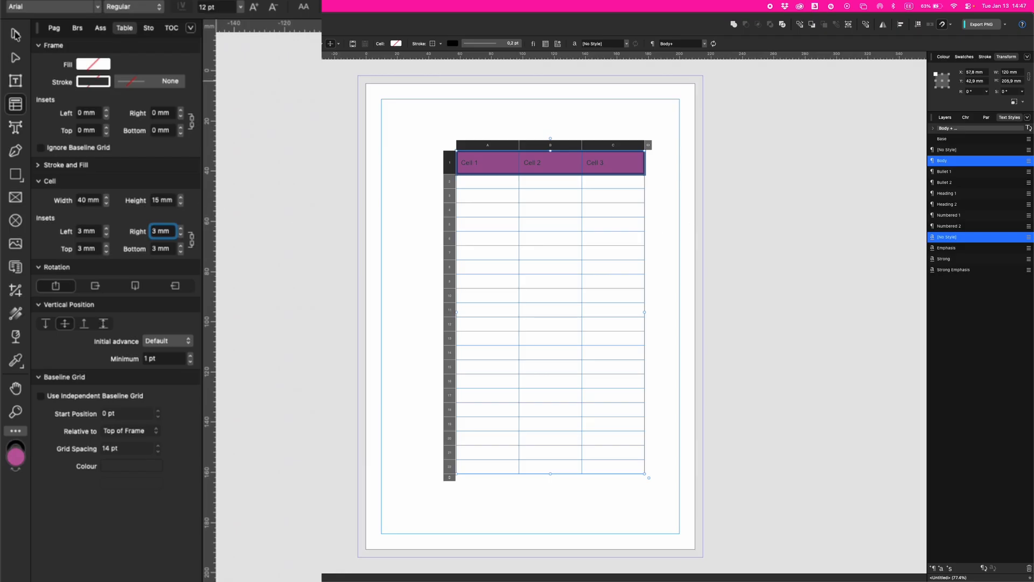
{"action": "key", "text": "v"}
{"action": "left_click", "coordinate": [413, 203]}
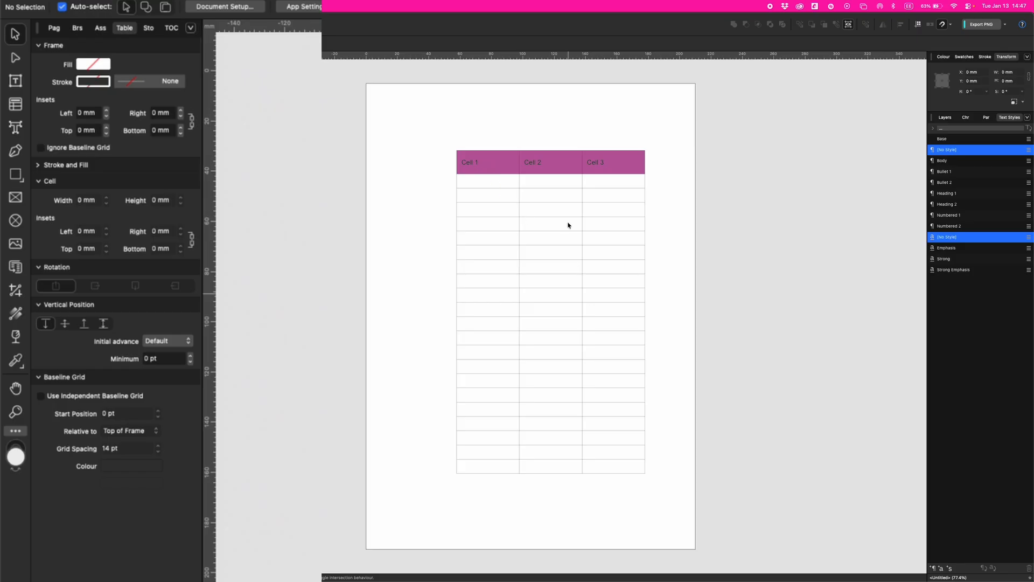
- Select every cell and apply the all-borders preset to the whole table
{"action": "double_click", "coordinate": [462, 161]}
{"action": "left_click_drag", "start_coordinate": [462, 161], "coordinate": [624, 468]}
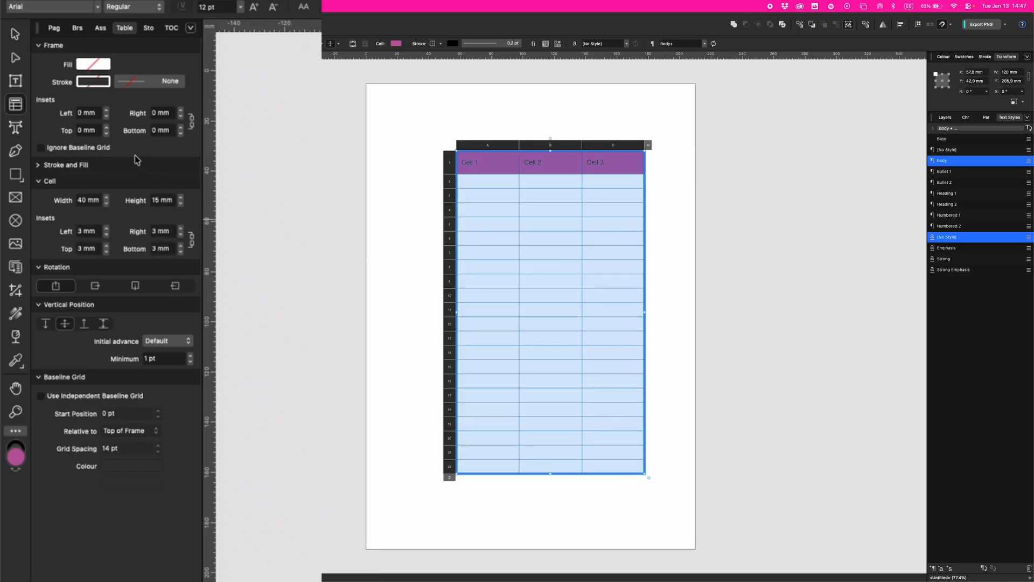
{"action": "left_click", "coordinate": [37, 166]}
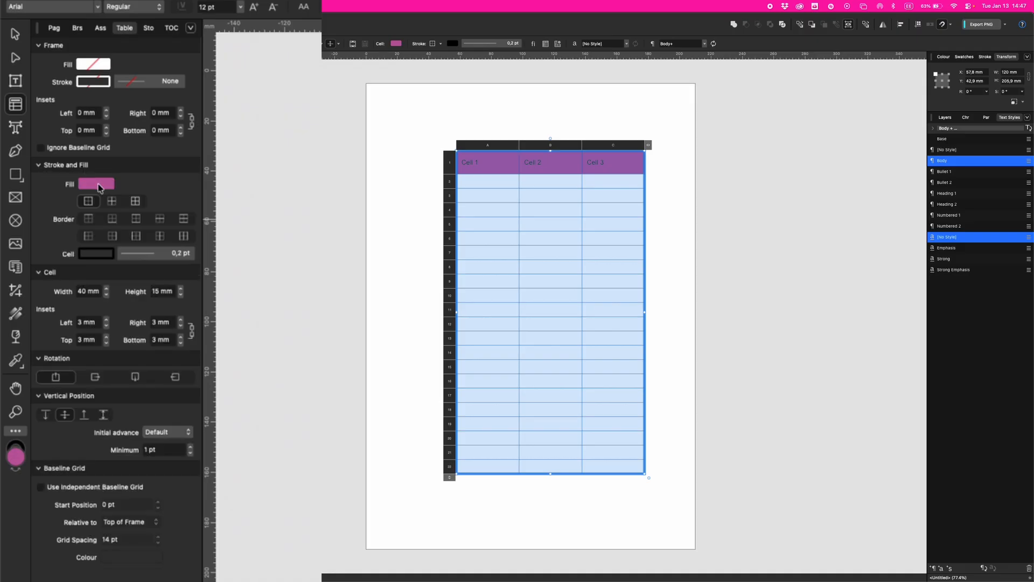
{"action": "left_click", "coordinate": [136, 201]}
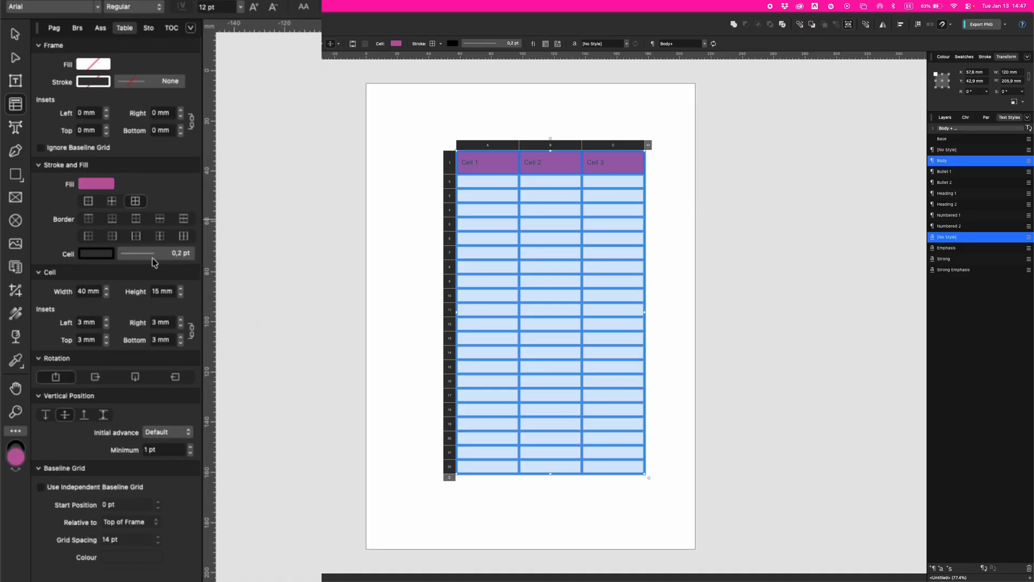
{"action": "left_click", "coordinate": [131, 256]}
{"action": "left_click", "coordinate": [123, 296]}
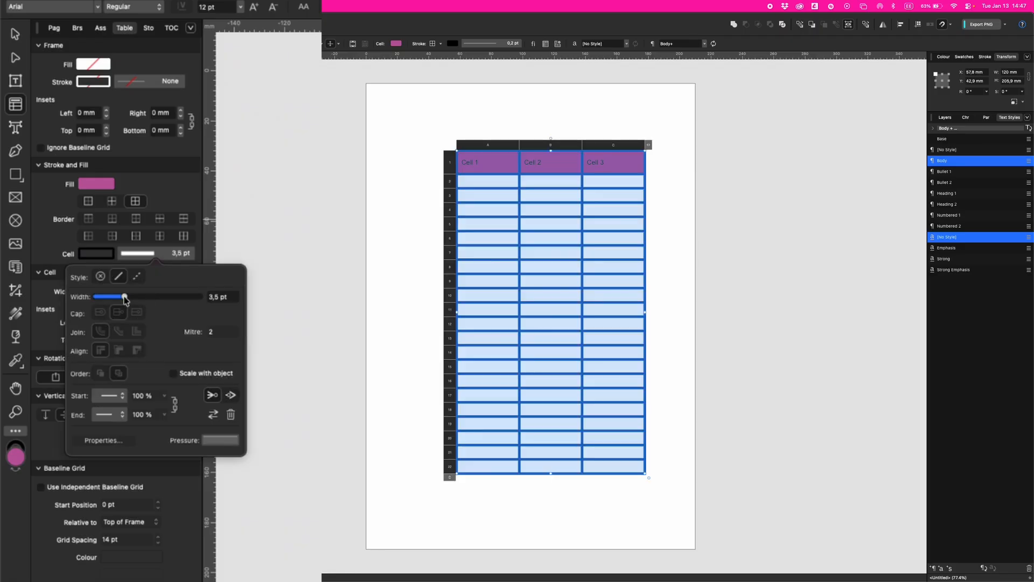
{"action": "left_click", "coordinate": [15, 34]}
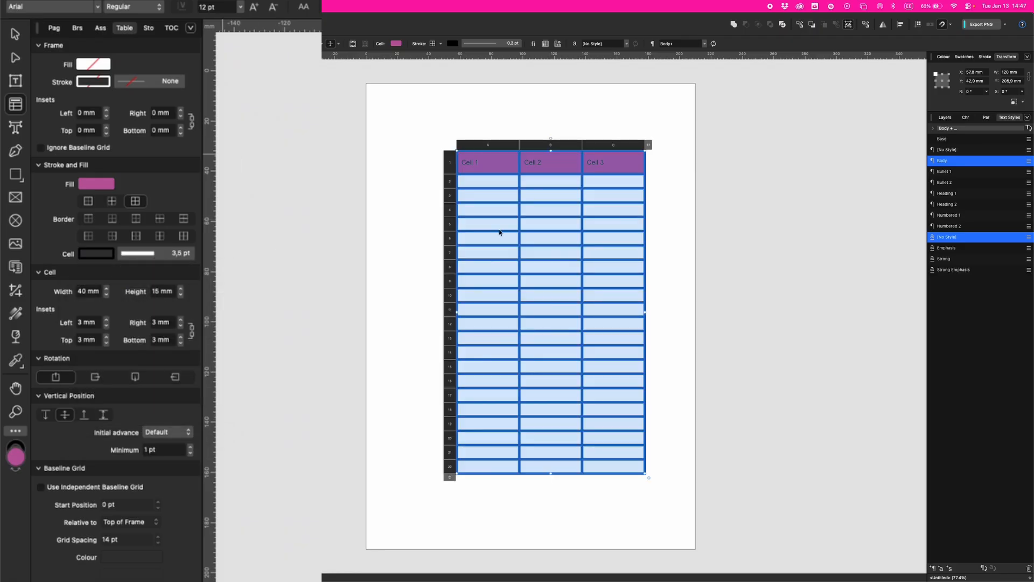
{"action": "left_click", "coordinate": [422, 231]}
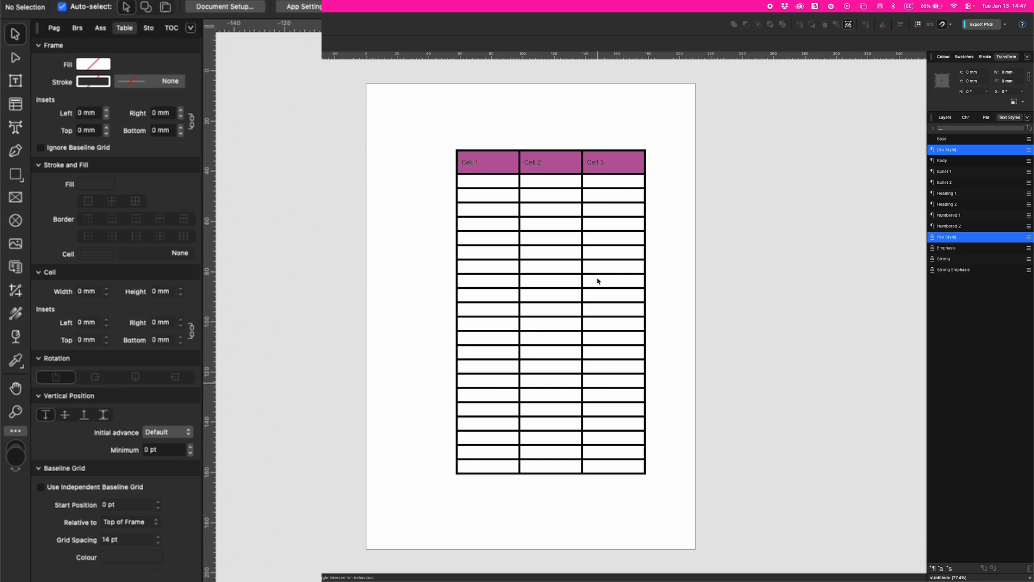
- Thin the cell border width down to 0.2 pt
{"action": "left_click", "coordinate": [468, 196]}
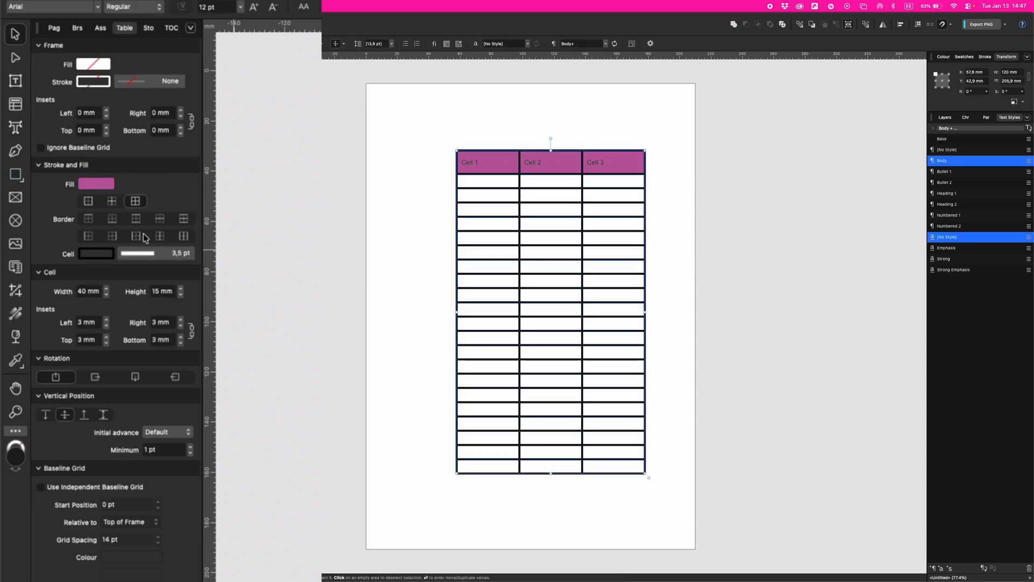
{"action": "left_click", "coordinate": [154, 258]}
{"action": "left_click", "coordinate": [153, 258]}
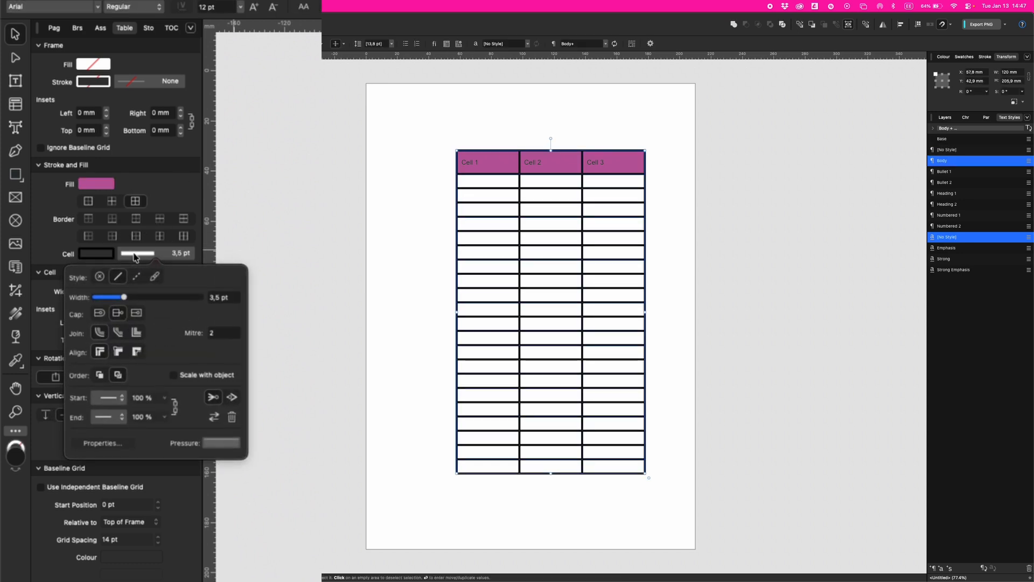
{"action": "left_click_drag", "start_coordinate": [106, 299], "coordinate": [101, 300]}
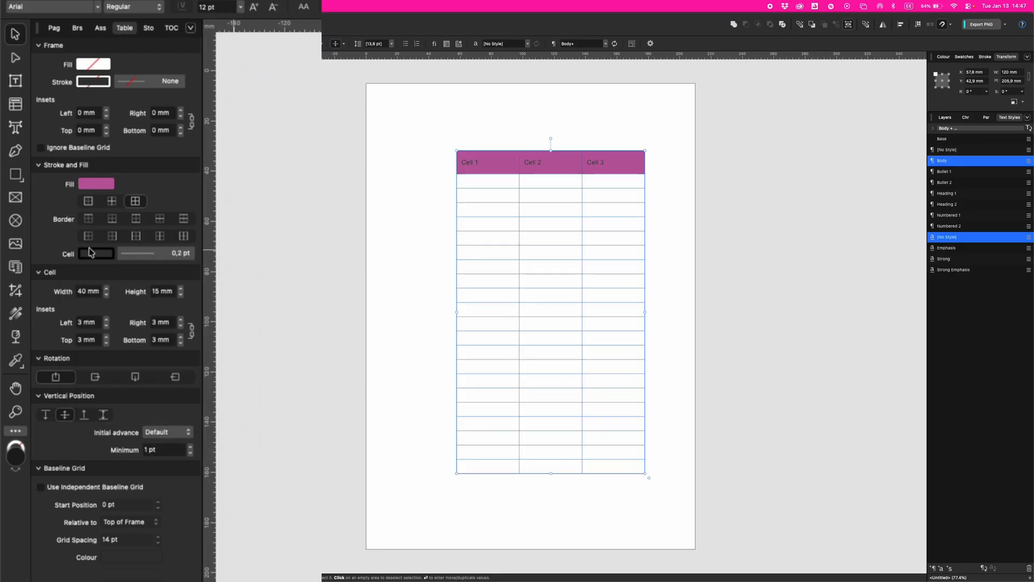
- Colour the cell borders C0 M0 Y0 K75 grey
{"action": "left_click", "coordinate": [90, 252]}
{"action": "type", "text": "0"}
{"action": "key", "text": "Tab"}
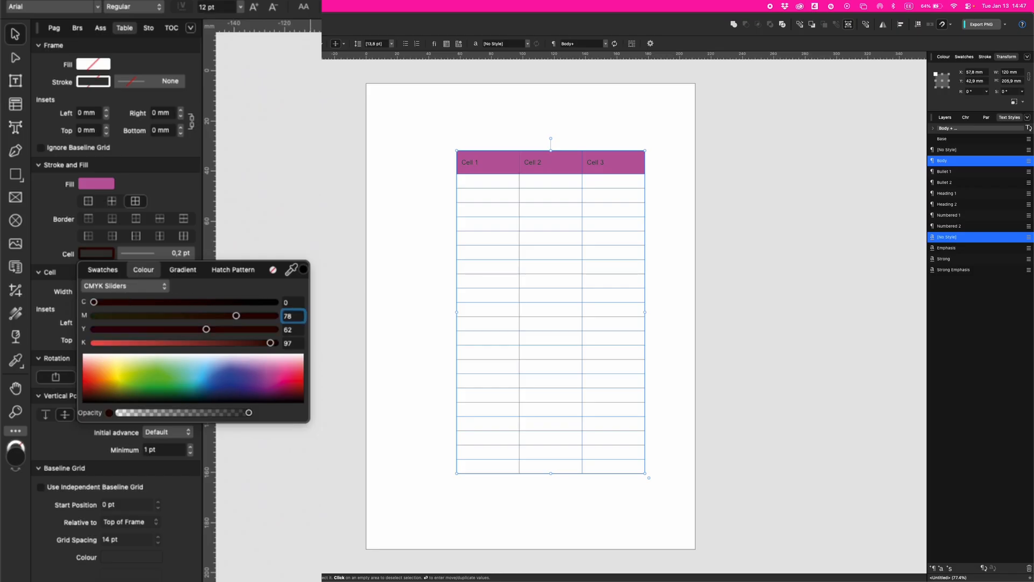
{"action": "type", "text": "0"}
{"action": "key", "text": "Tab"}
{"action": "type", "text": "0"}
{"action": "key", "text": "Tab"}
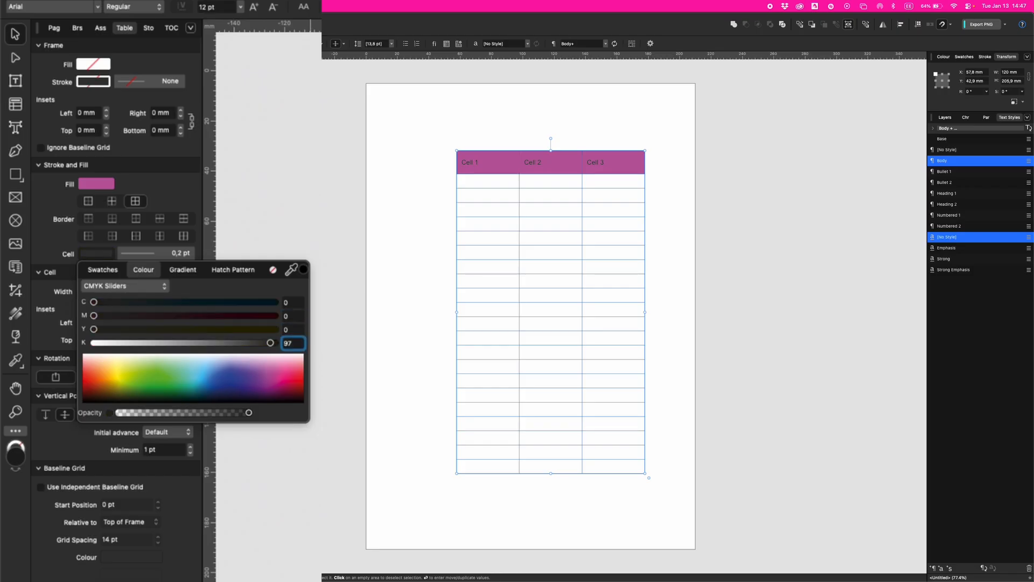
{"action": "type", "text": "75"}
{"action": "key", "text": "Return"}
{"action": "left_click", "coordinate": [471, 306]}
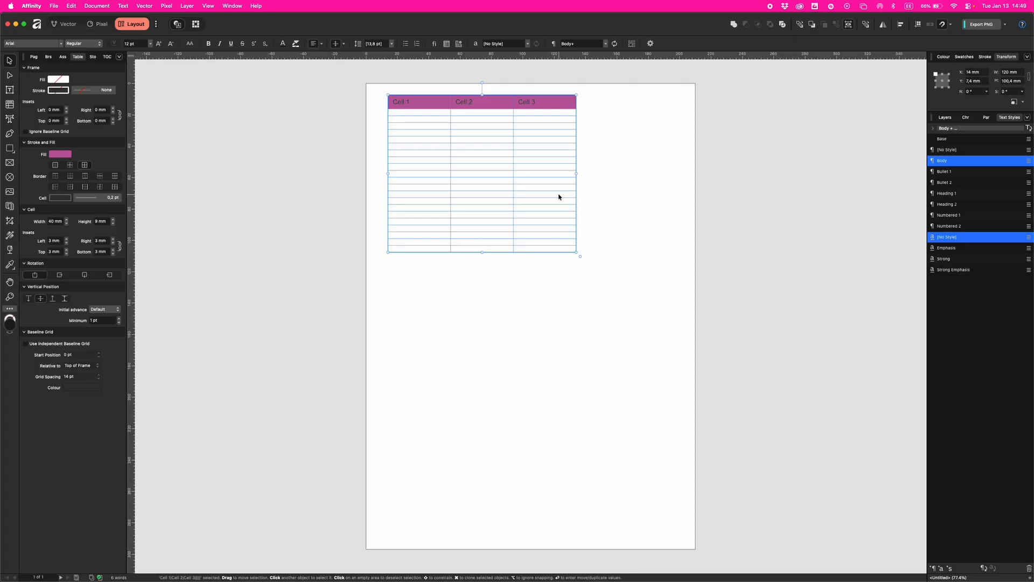
- Reselect the table and apply the Default table format, then enter cell editing
{"action": "left_click", "coordinate": [628, 197]}
{"action": "left_click", "coordinate": [527, 187]}
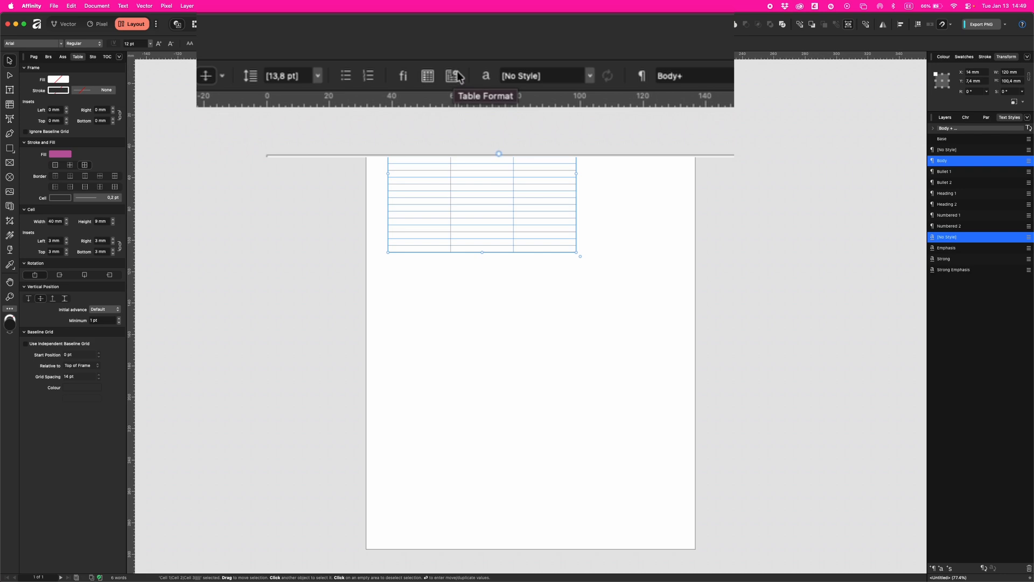
{"action": "left_click", "coordinate": [450, 77]}
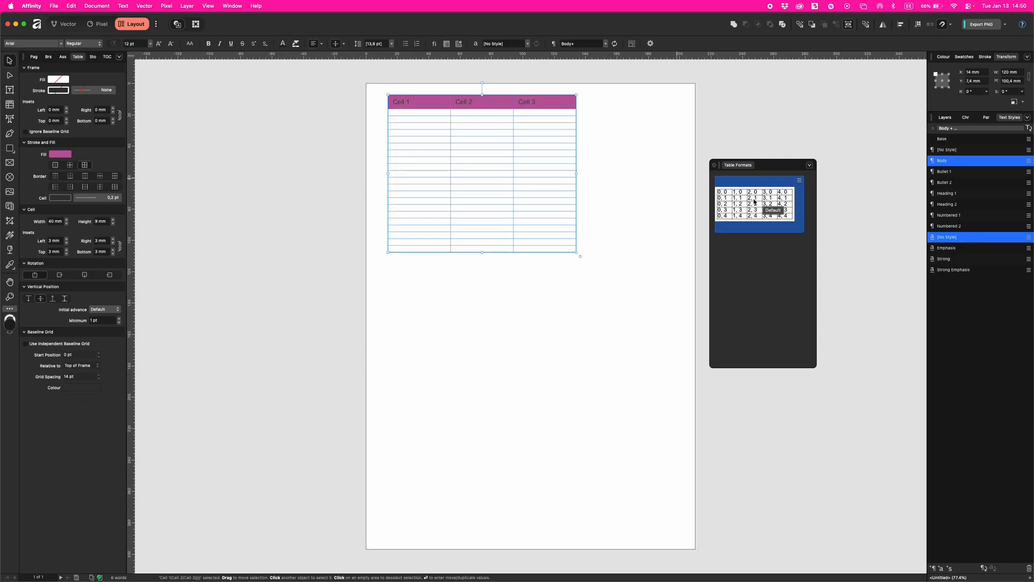
{"action": "left_click", "coordinate": [776, 210]}
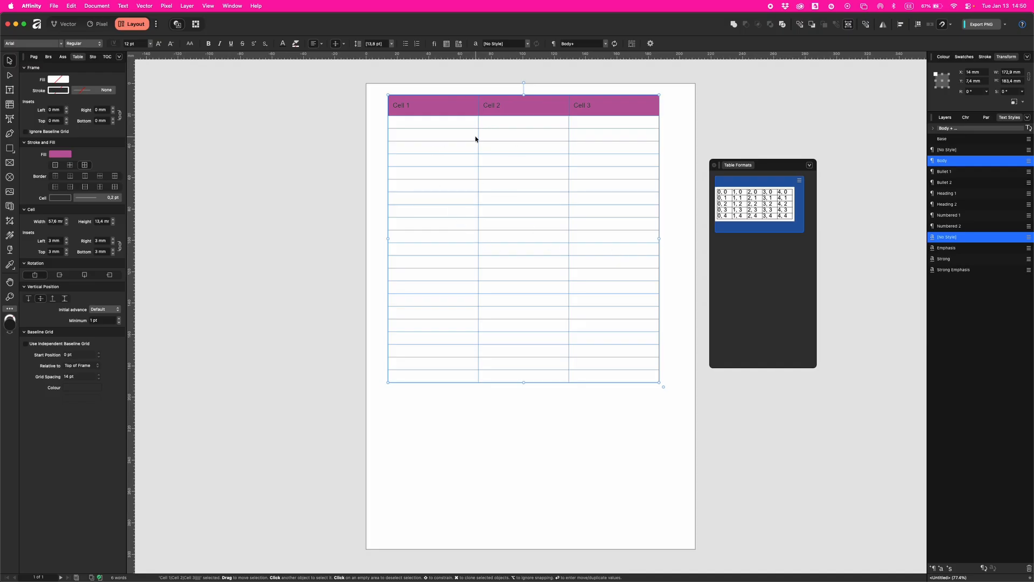
{"action": "double_click", "coordinate": [508, 134]}
- Fill cells B3 to C22 green
{"action": "left_click_drag", "start_coordinate": [508, 134], "coordinate": [658, 380]}
{"action": "left_click", "coordinate": [63, 154]}
{"action": "left_click", "coordinate": [97, 229]}
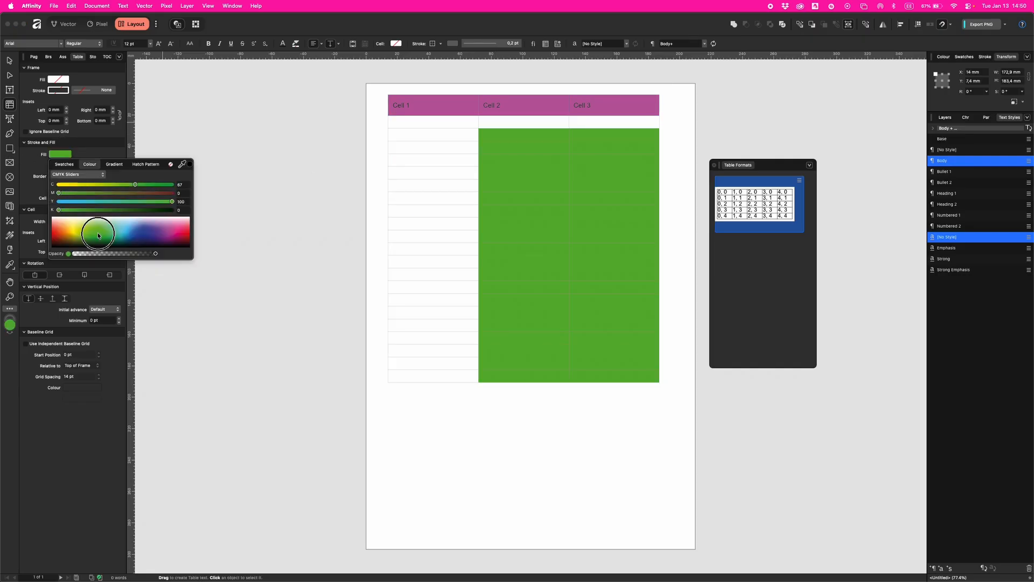
{"action": "left_click", "coordinate": [453, 136]}
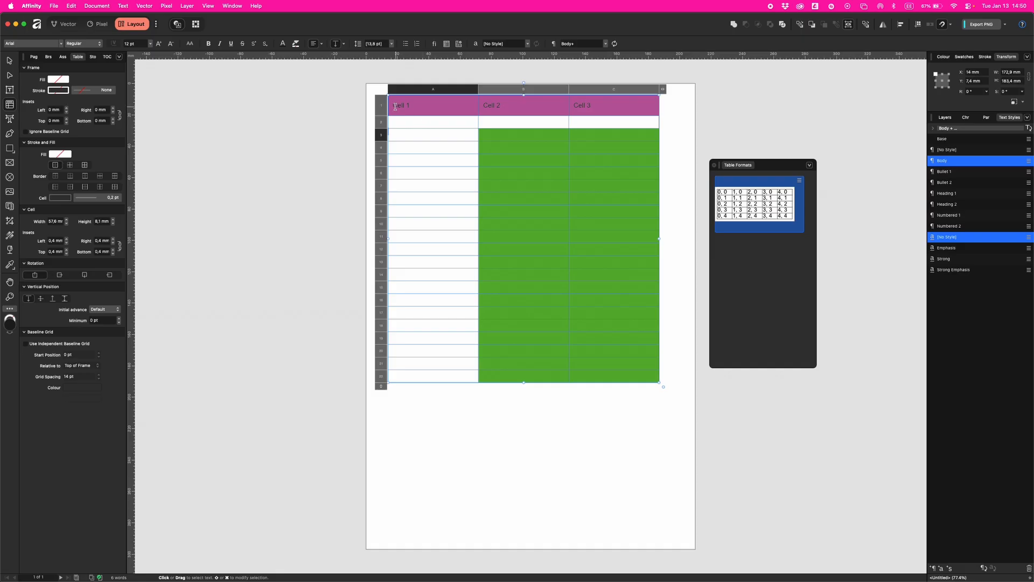
- Keep the header magenta and turn the header labels' text white
{"action": "left_click_drag", "start_coordinate": [394, 106], "coordinate": [657, 101]}
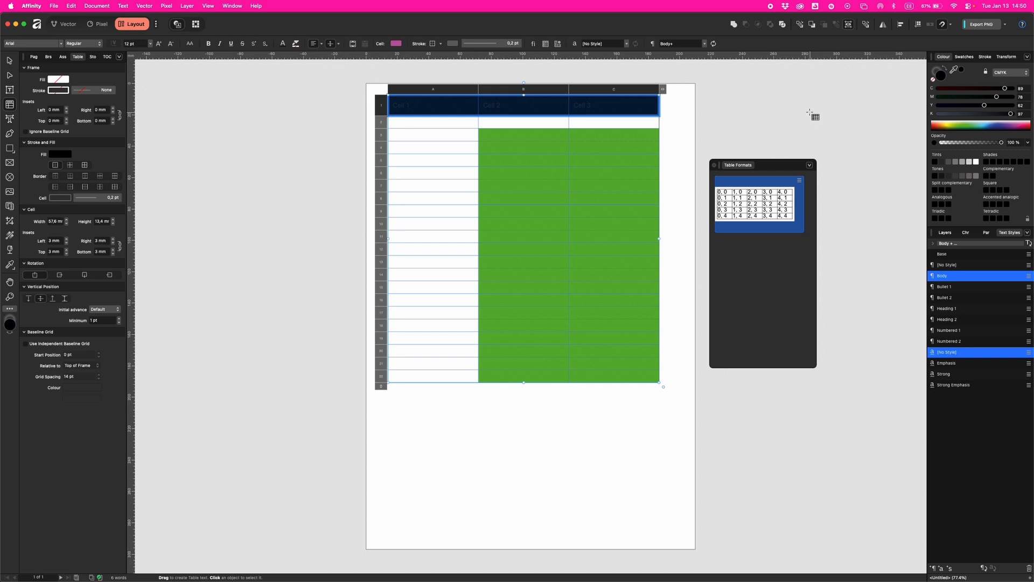
{"action": "key", "text": "super+z"}
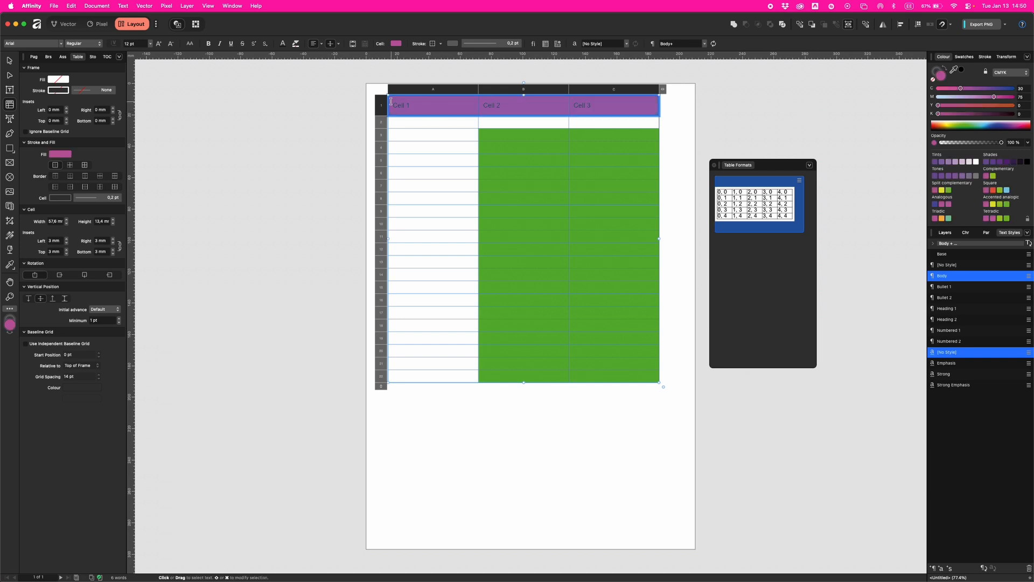
{"action": "left_click_drag", "start_coordinate": [393, 103], "coordinate": [477, 101]}
{"action": "left_click_drag", "start_coordinate": [944, 113], "coordinate": [919, 113]}
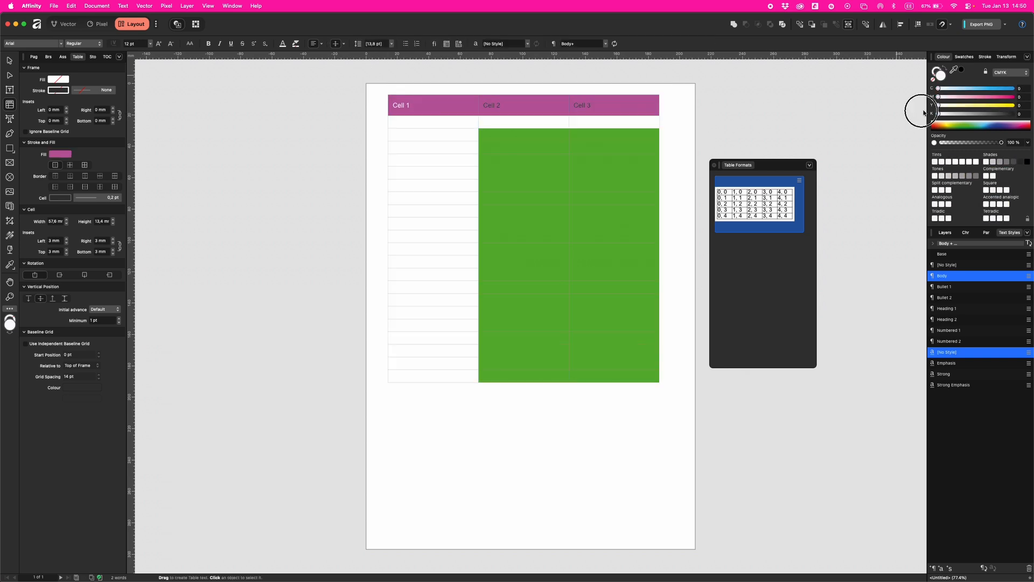
{"action": "triple_click", "coordinate": [488, 106]}
{"action": "left_click_drag", "start_coordinate": [1012, 114], "coordinate": [908, 115]}
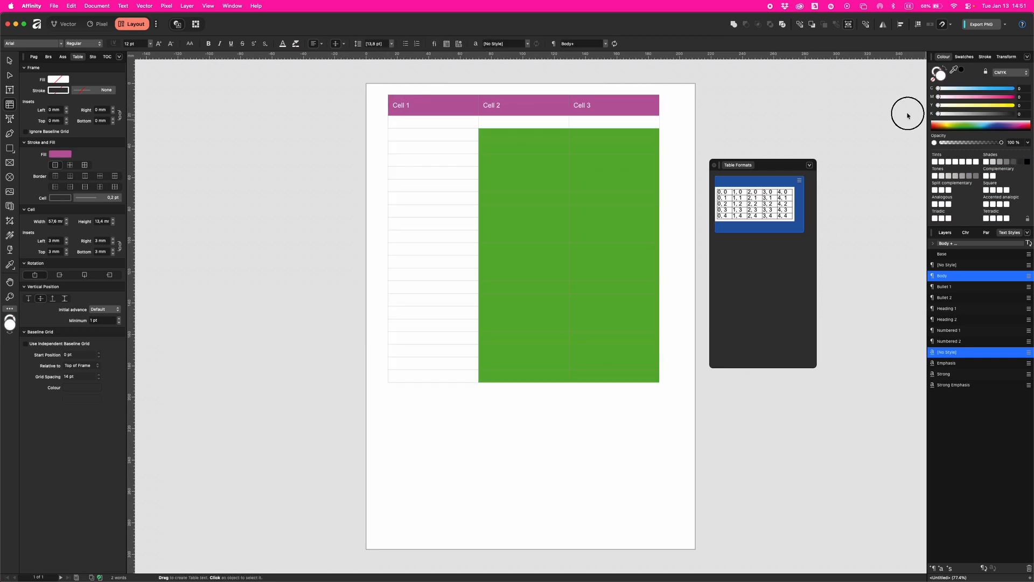
{"action": "triple_click", "coordinate": [588, 102]}
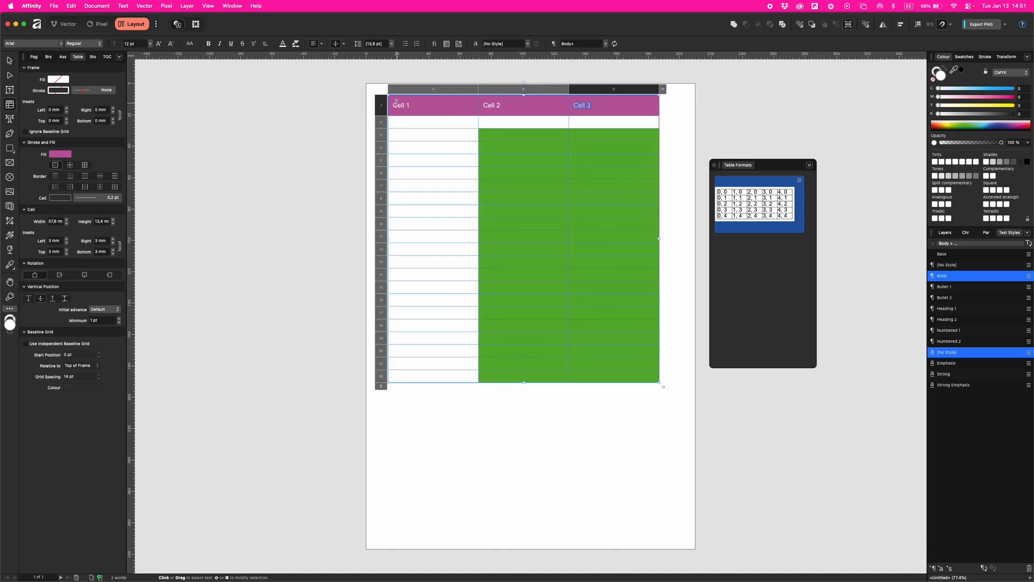
- Add 1 pt inside-vertical dividers in K84 dark grey between the header cells
{"action": "left_click_drag", "start_coordinate": [395, 101], "coordinate": [600, 99]}
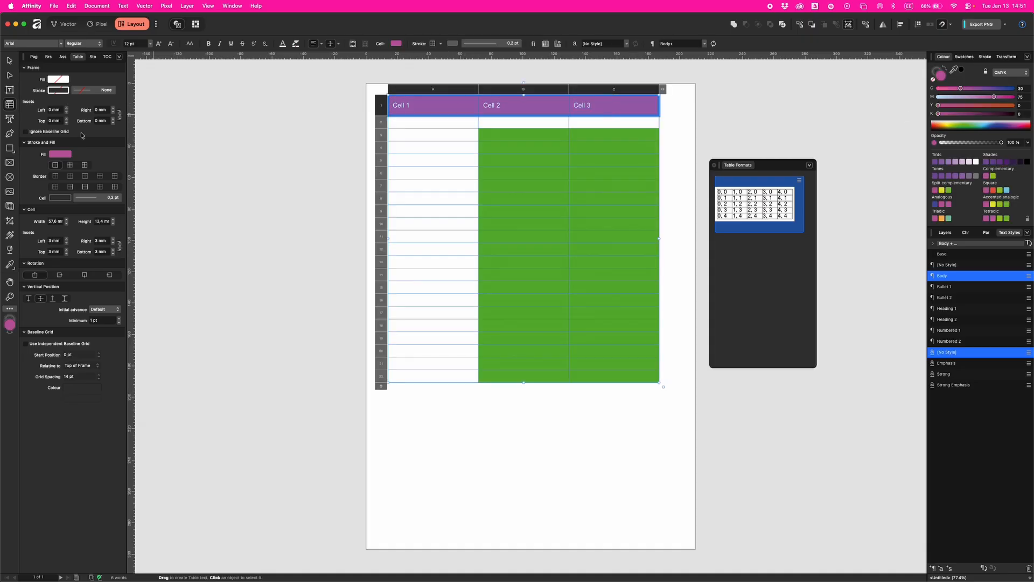
{"action": "left_click", "coordinate": [100, 187]}
{"action": "left_click", "coordinate": [86, 198]}
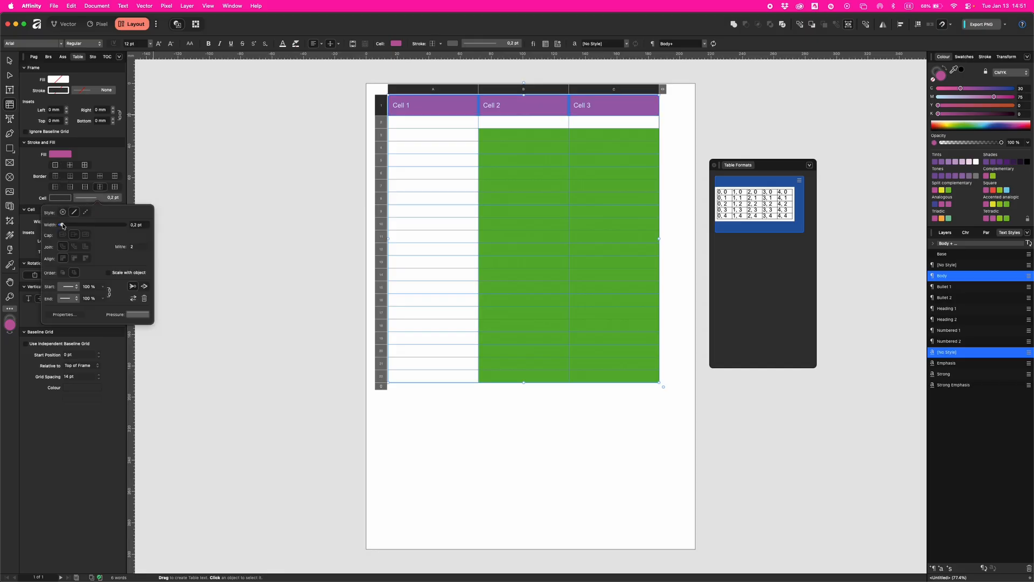
{"action": "left_click_drag", "start_coordinate": [62, 226], "coordinate": [75, 227]}
{"action": "left_click", "coordinate": [60, 198]}
{"action": "left_click_drag", "start_coordinate": [146, 254], "coordinate": [163, 254]}
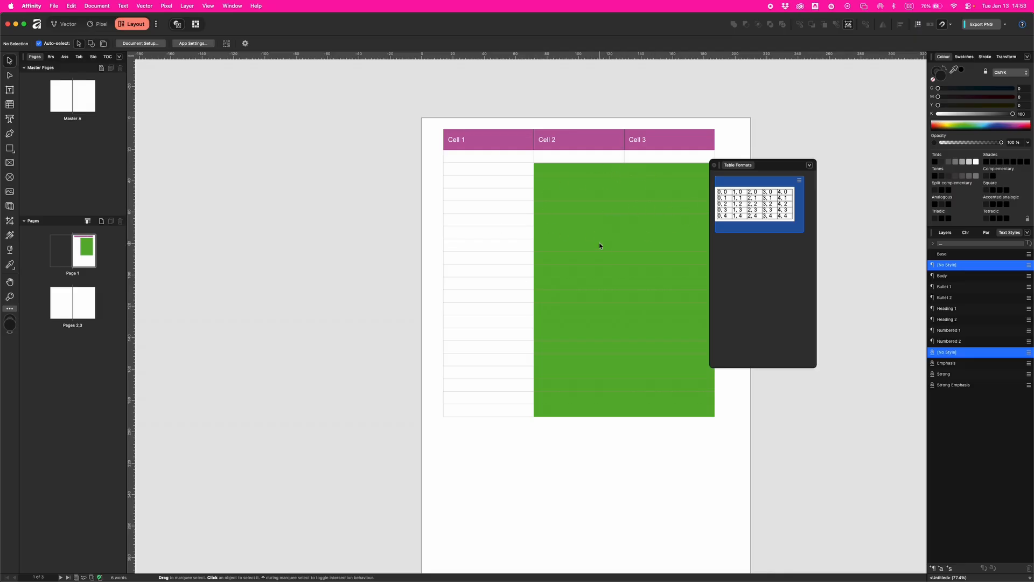
- Run Update From Selection on the Default format's thumbnail menu with the table selected
{"action": "left_click", "coordinate": [561, 154]}
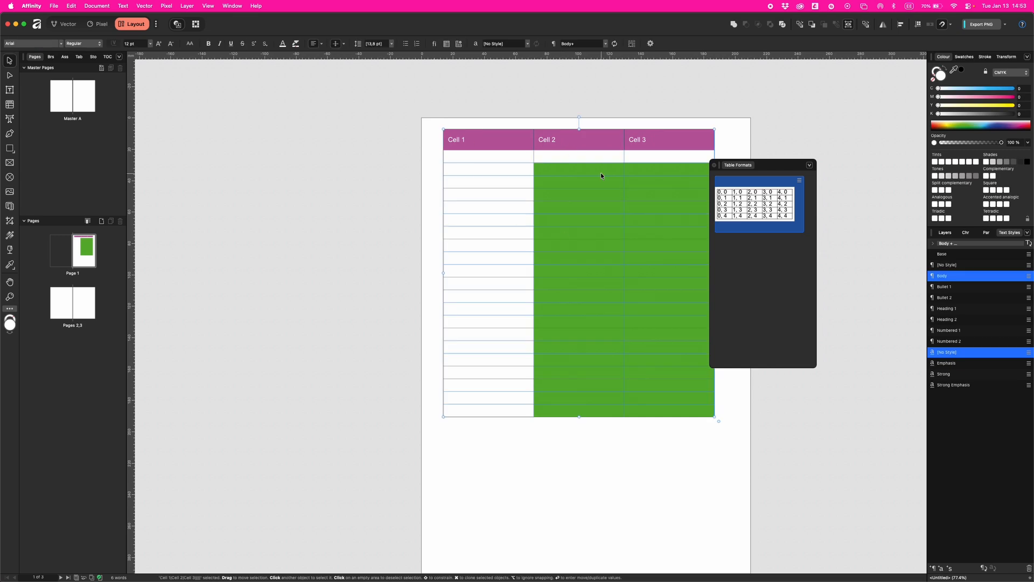
{"action": "left_click_drag", "start_coordinate": [779, 167], "coordinate": [824, 166]}
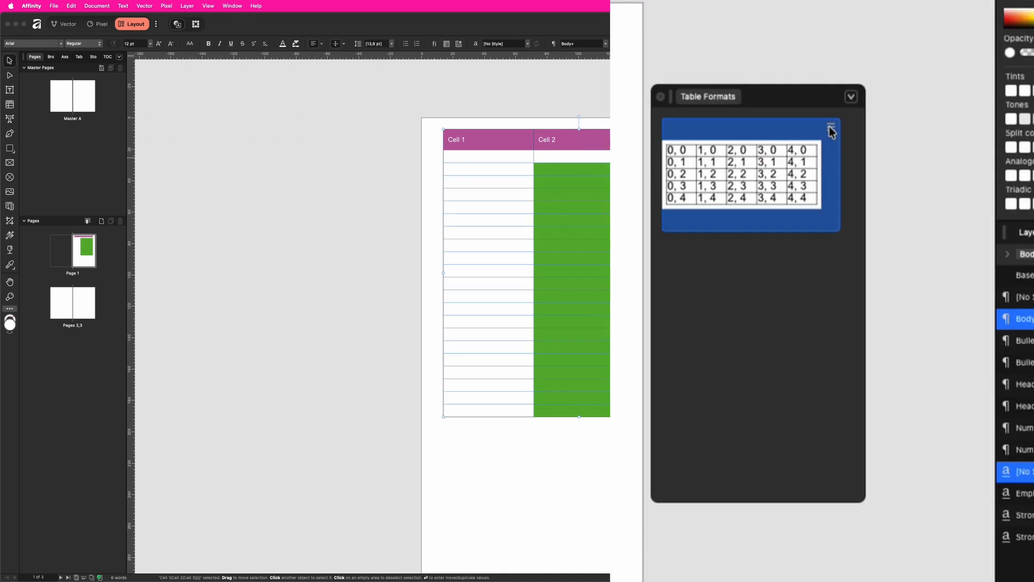
{"action": "left_click", "coordinate": [831, 129]}
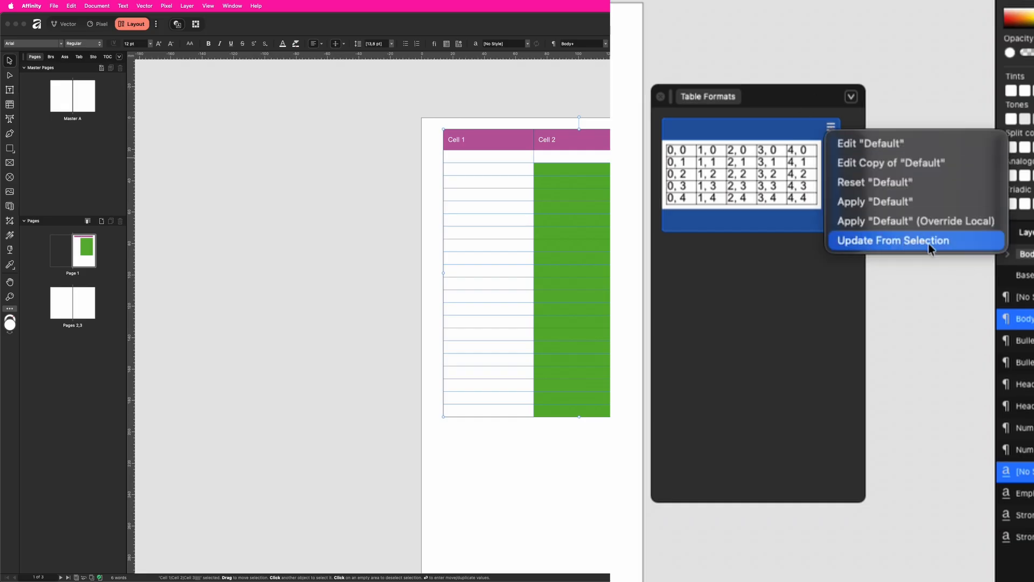
{"action": "left_click", "coordinate": [907, 242]}
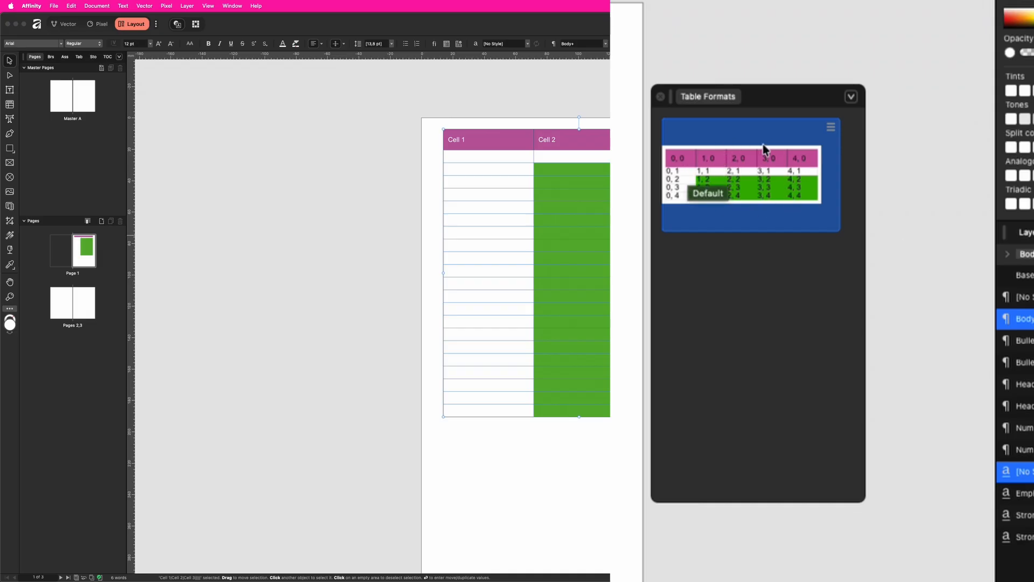
- Draw a test table on the right page and apply the Default table format to it
{"action": "scroll", "coordinate": [566, 316], "scroll_direction": "down", "scroll_amount": 10}
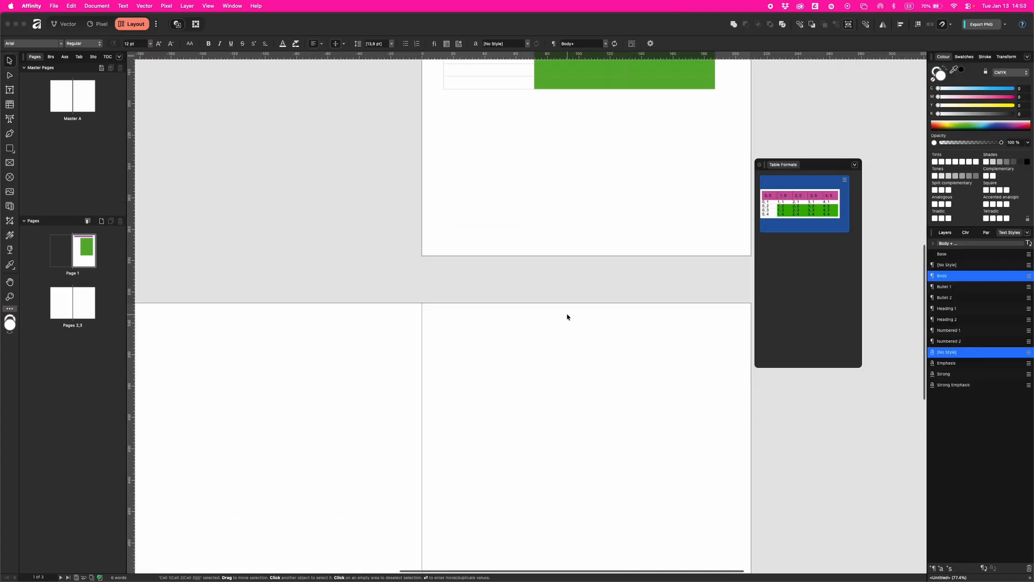
{"action": "left_click", "coordinate": [9, 103]}
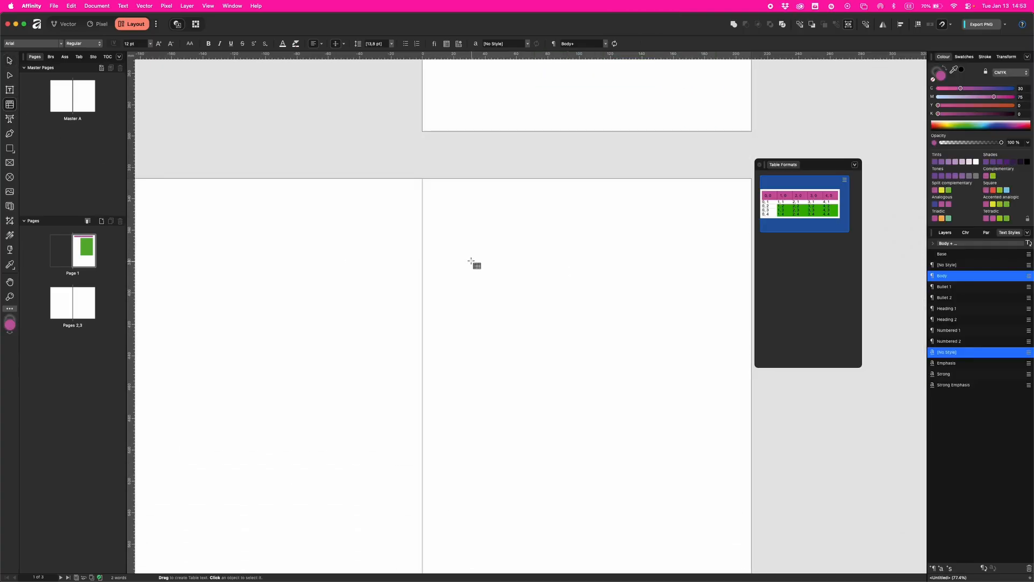
{"action": "left_click_drag", "start_coordinate": [454, 236], "coordinate": [683, 427]}
{"action": "left_click", "coordinate": [802, 205]}
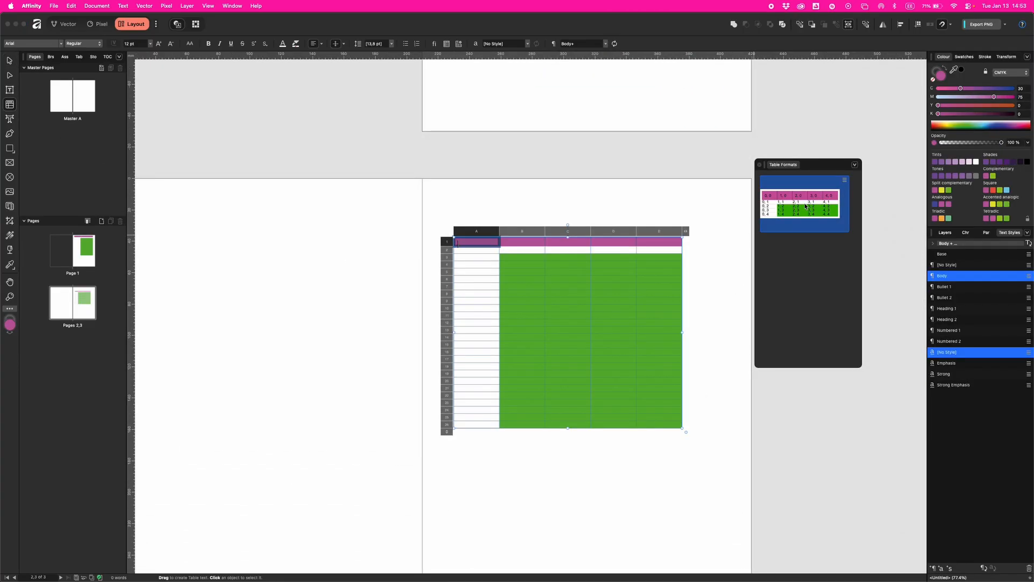
{"action": "scroll", "coordinate": [636, 305], "scroll_direction": "down", "scroll_amount": 3}
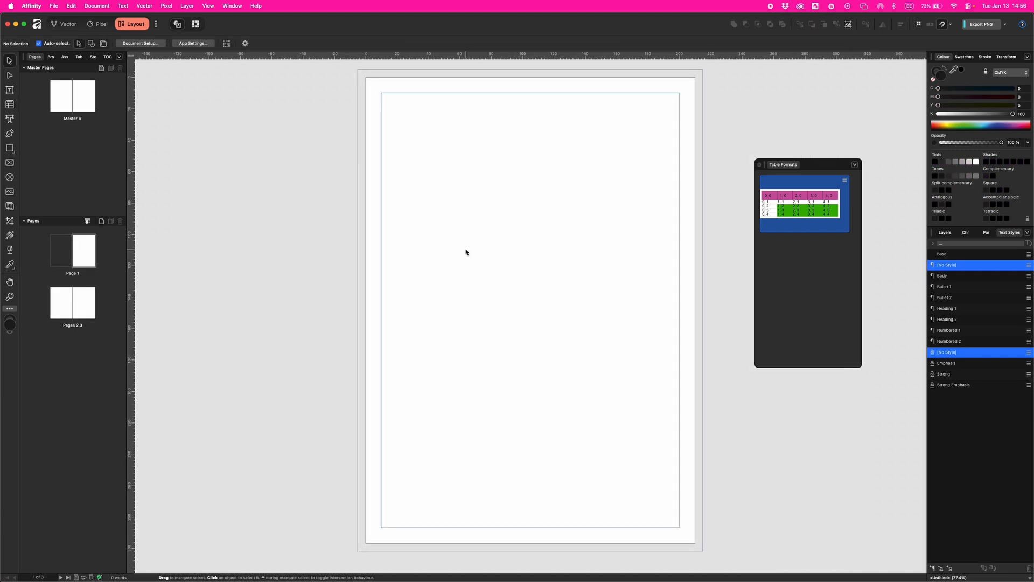
- Place the contacts.xlsx spreadsheet as a table near the top of Page 1
{"action": "left_click", "coordinate": [53, 6]}
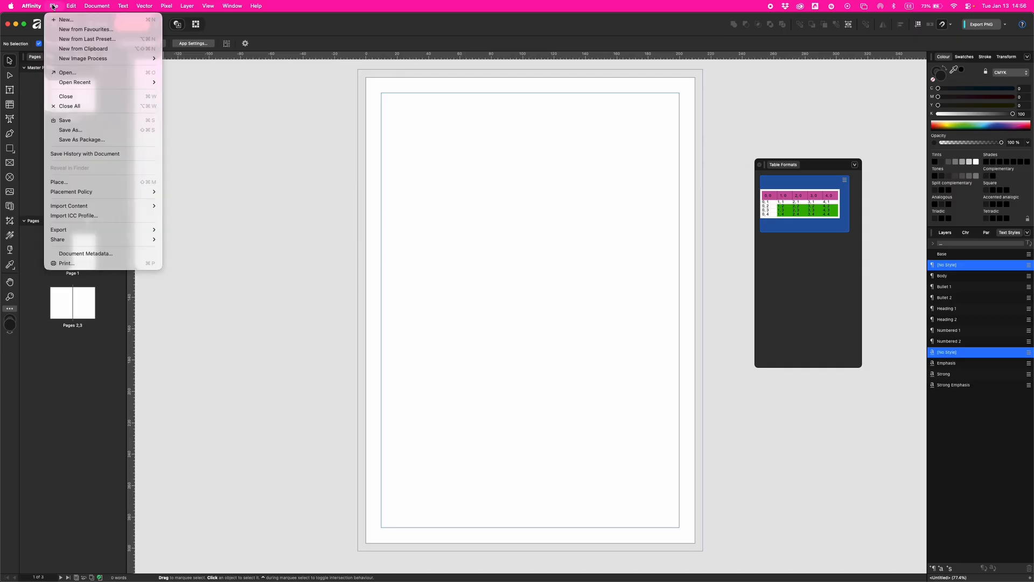
{"action": "left_click", "coordinate": [87, 182]}
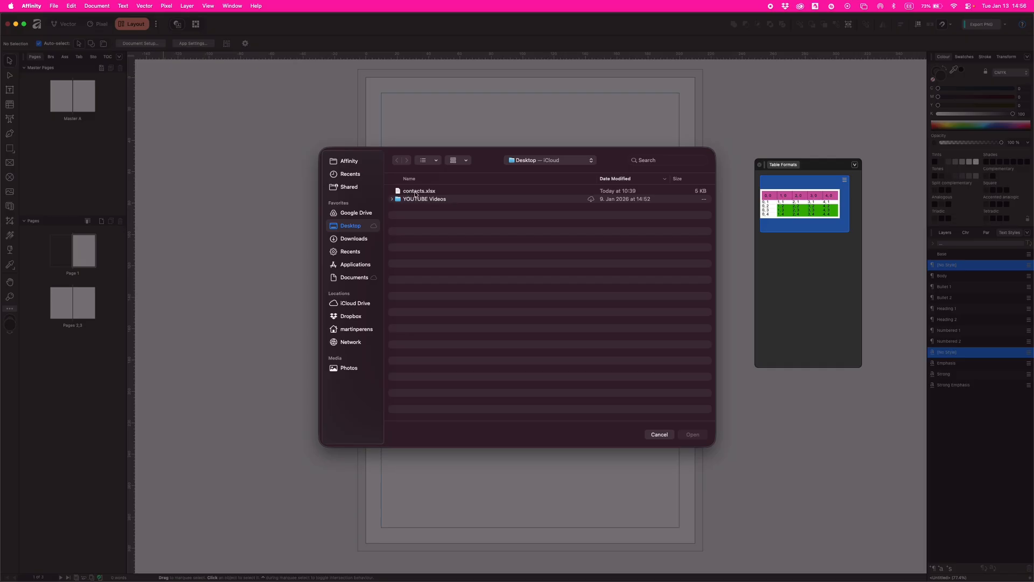
{"action": "left_click", "coordinate": [423, 193]}
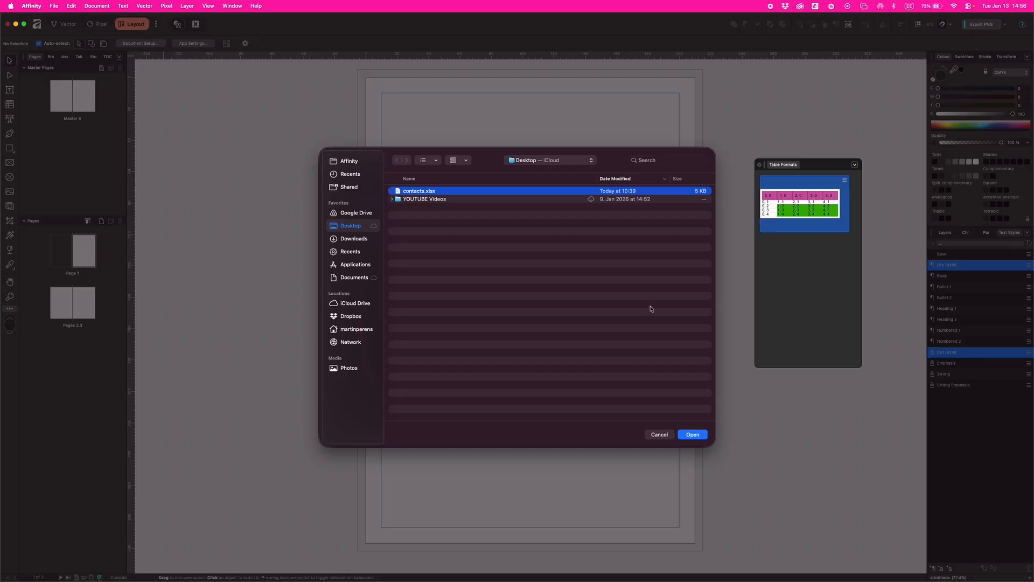
{"action": "left_click", "coordinate": [693, 435]}
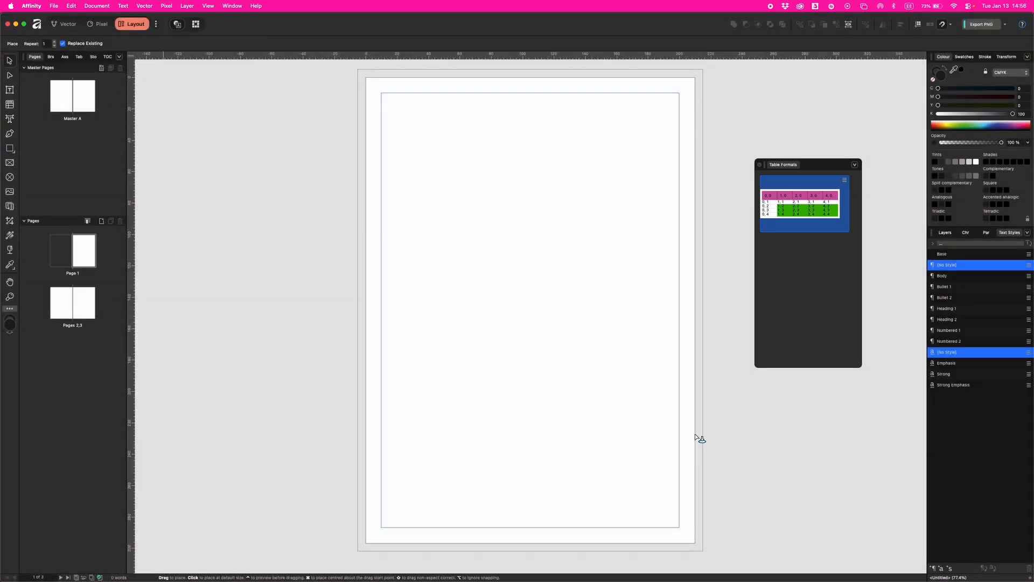
{"action": "left_click_drag", "start_coordinate": [381, 138], "coordinate": [661, 298]}
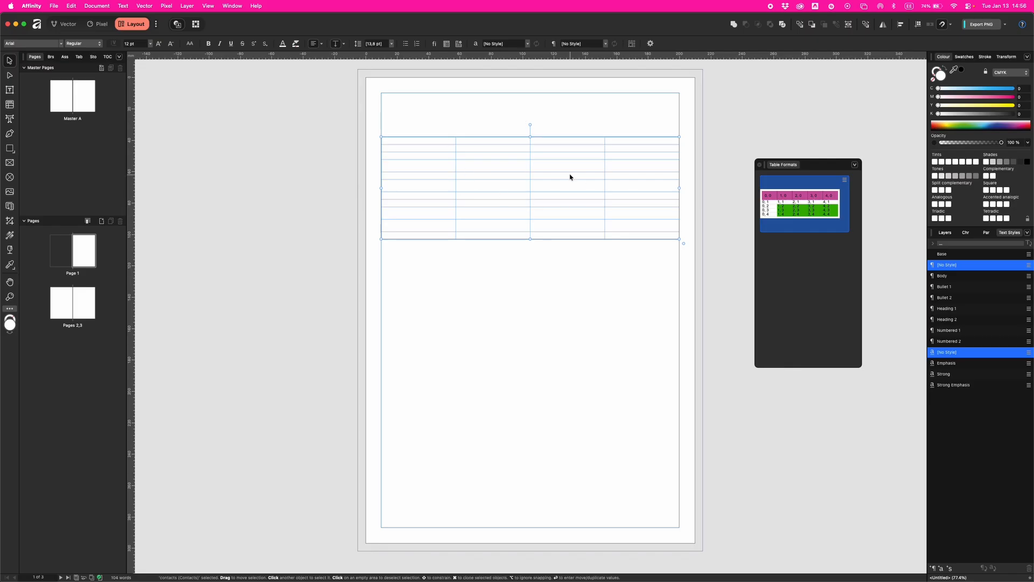
- Apply the Body text style to cells A1–D11 and drag the table frame taller
{"action": "double_click", "coordinate": [436, 145]}
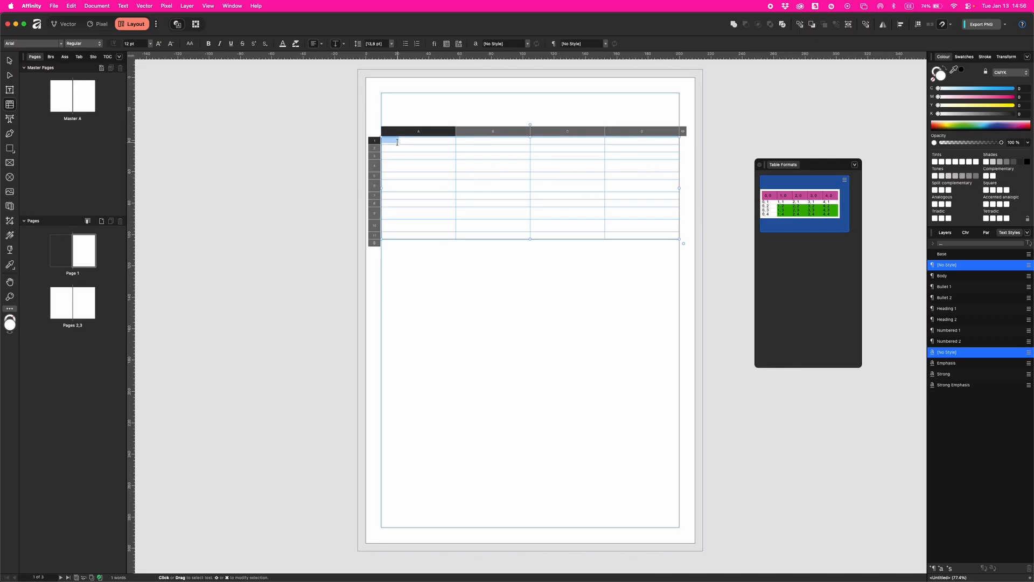
{"action": "left_click_drag", "start_coordinate": [393, 139], "coordinate": [674, 241]}
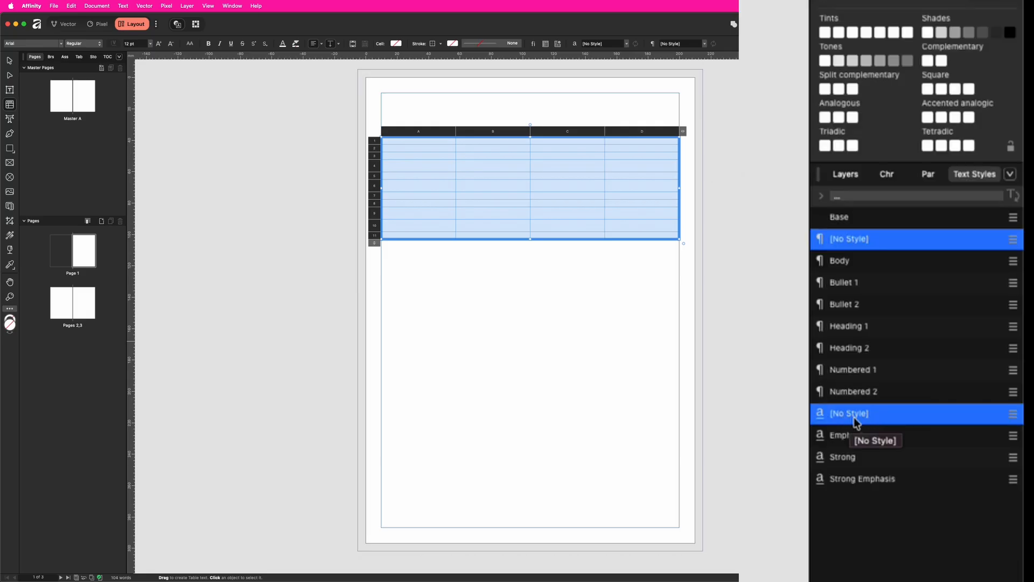
{"action": "left_click", "coordinate": [840, 263]}
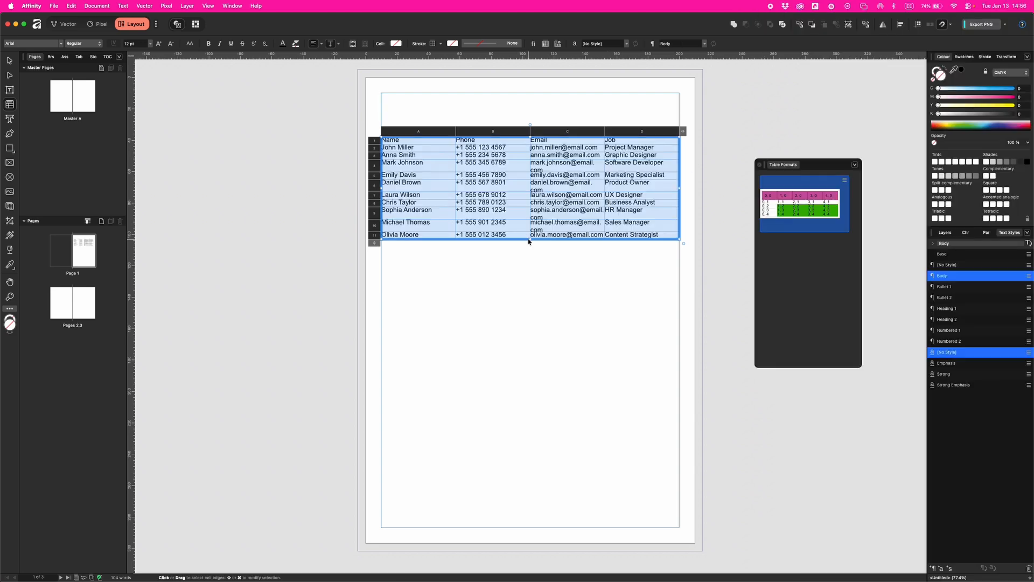
{"action": "left_click_drag", "start_coordinate": [530, 239], "coordinate": [529, 382]}
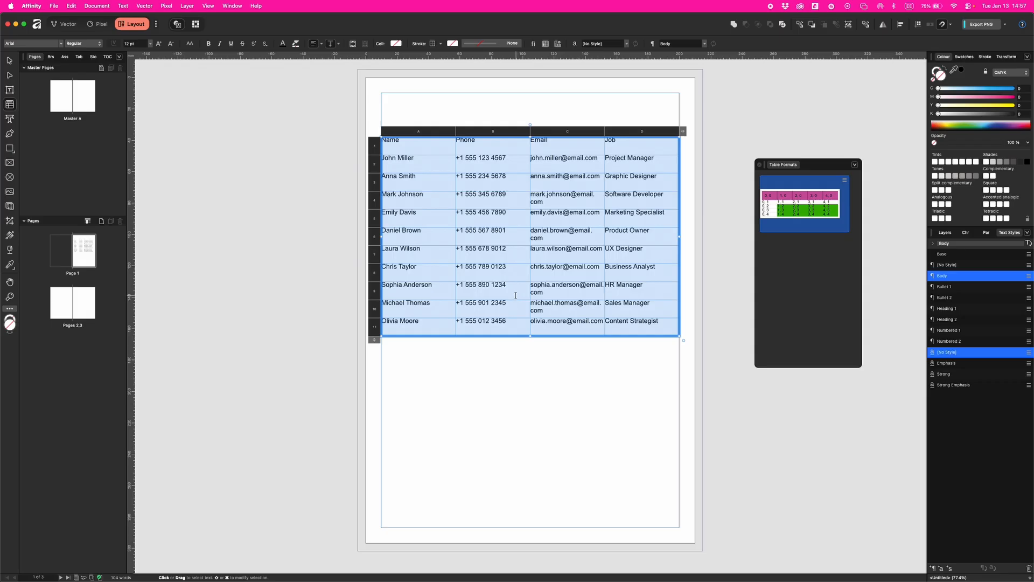
- Give cells 14 mm height, 50 mm width, 3 mm insets and vertical centring, then narrow the Name column
{"action": "left_click", "coordinate": [79, 56]}
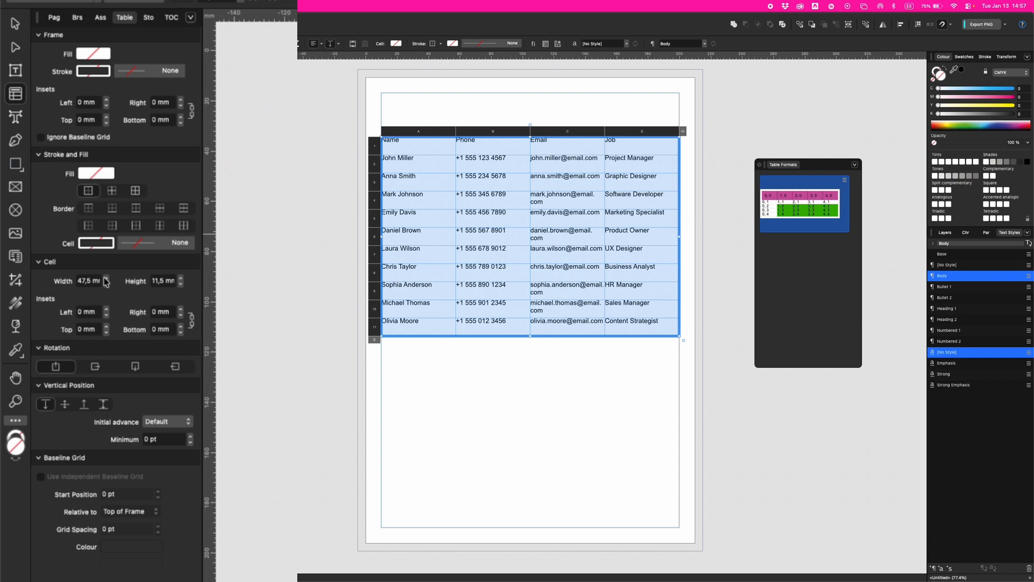
{"action": "left_click", "coordinate": [179, 278]}
{"action": "left_click", "coordinate": [106, 278]}
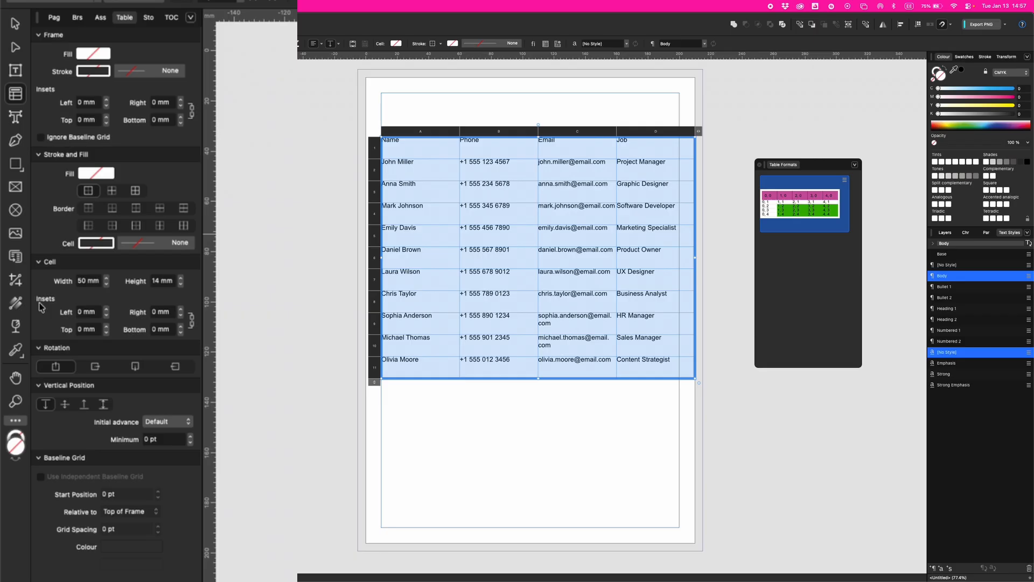
{"action": "left_click", "coordinate": [106, 309]}
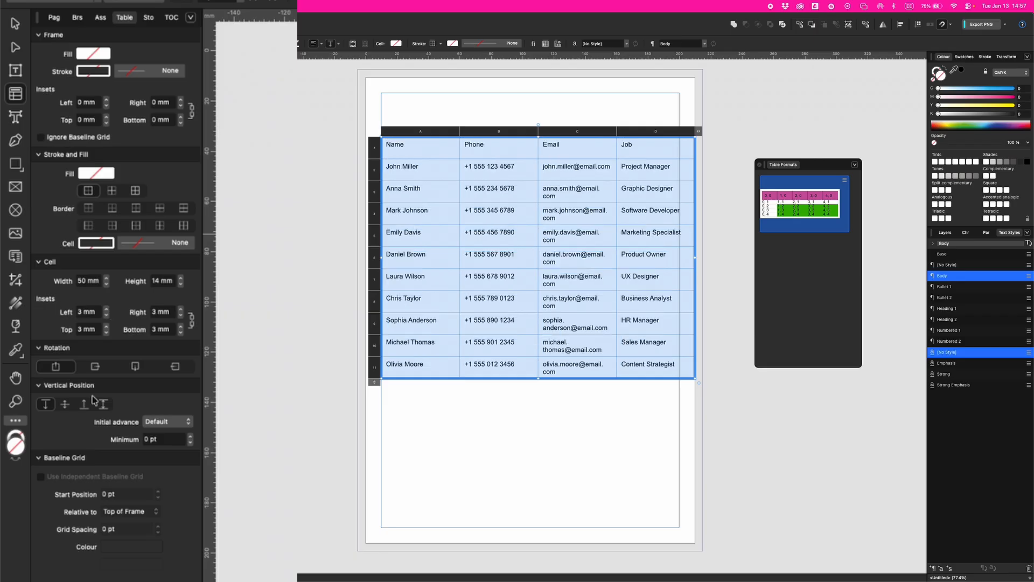
{"action": "left_click", "coordinate": [66, 404]}
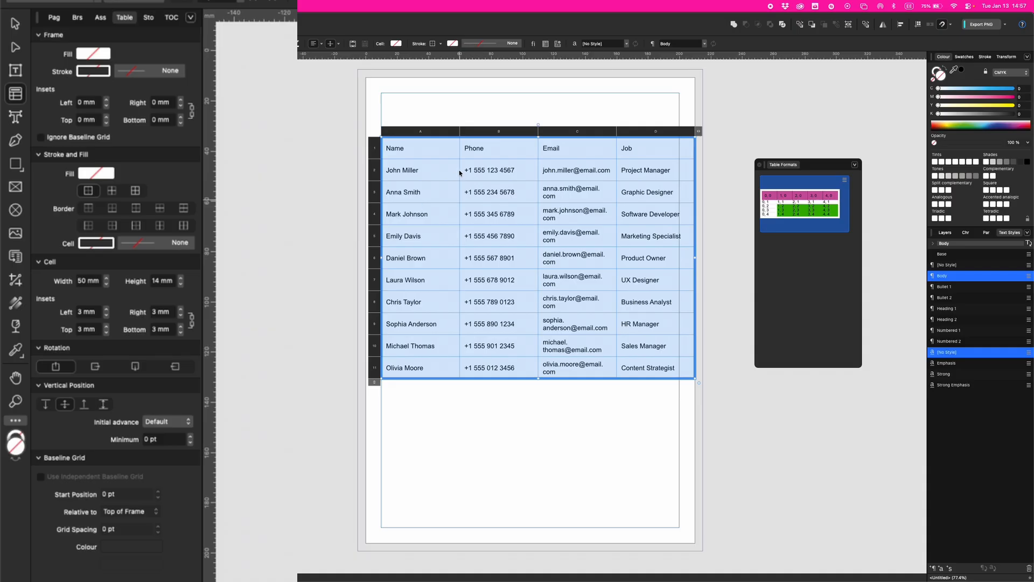
{"action": "left_click_drag", "start_coordinate": [460, 131], "coordinate": [445, 129]}
{"action": "left_click_drag", "start_coordinate": [455, 129], "coordinate": [450, 134]}
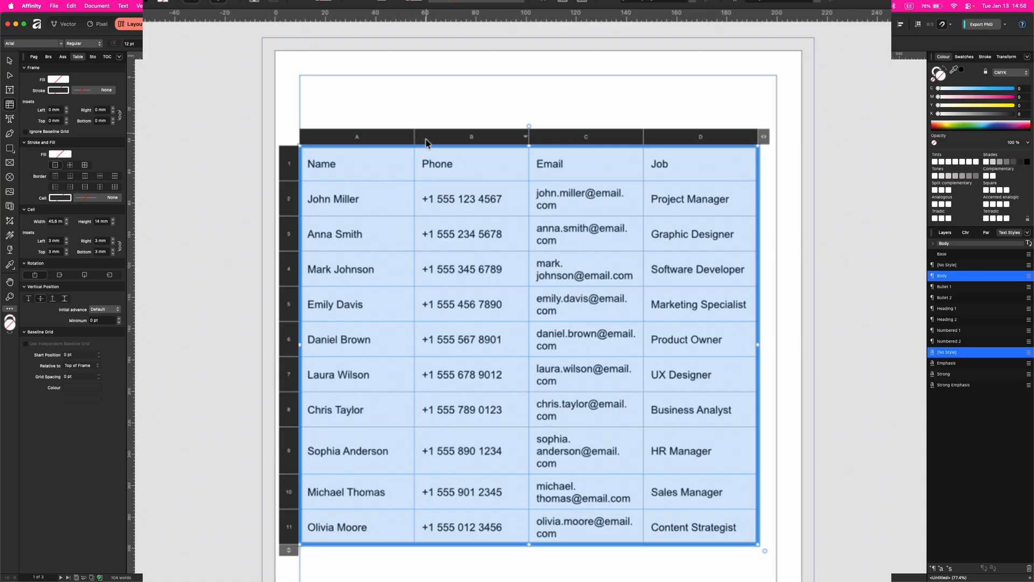
- Adjust column A's width, set rows to about 19.4 mm, and make the header row taller
{"action": "mouse_move", "coordinate": [415, 137]}
{"action": "left_mouse_down"}
{"action": "mouse_move", "coordinate": [439, 133]}
{"action": "mouse_move", "coordinate": [414, 134]}
{"action": "left_mouse_up"}
{"action": "mouse_move", "coordinate": [288, 183]}
{"action": "left_mouse_down"}
{"action": "mouse_move", "coordinate": [287, 195]}
{"action": "mouse_move", "coordinate": [286, 186]}
{"action": "left_mouse_up"}
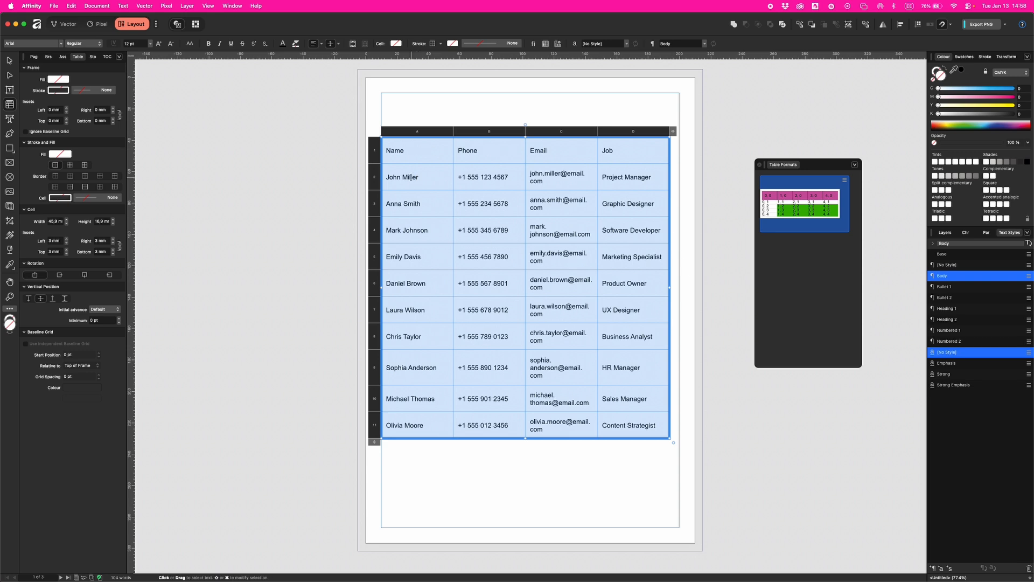
{"action": "left_click_drag", "start_coordinate": [375, 165], "coordinate": [375, 167]}
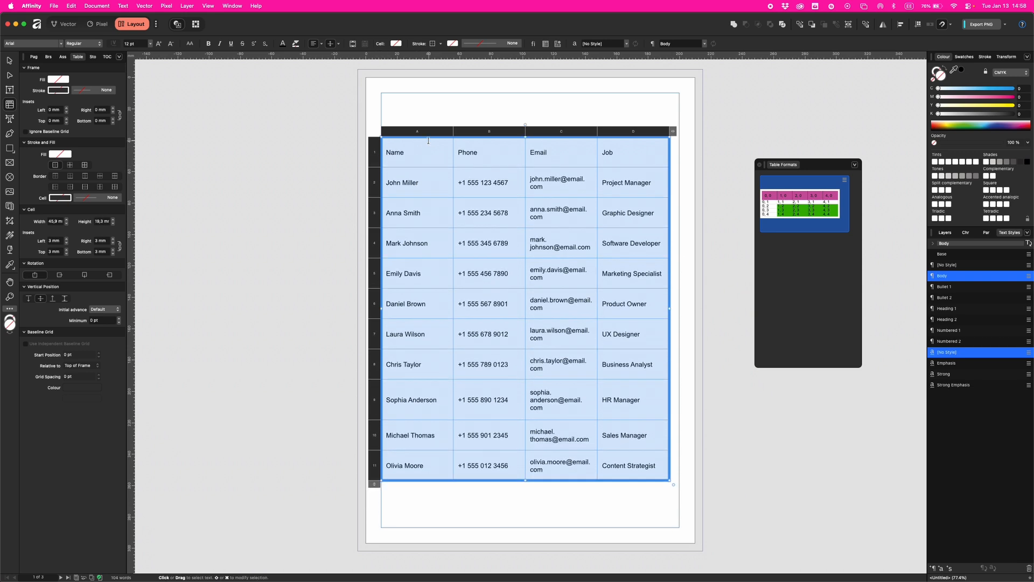
{"action": "left_click", "coordinate": [406, 151]}
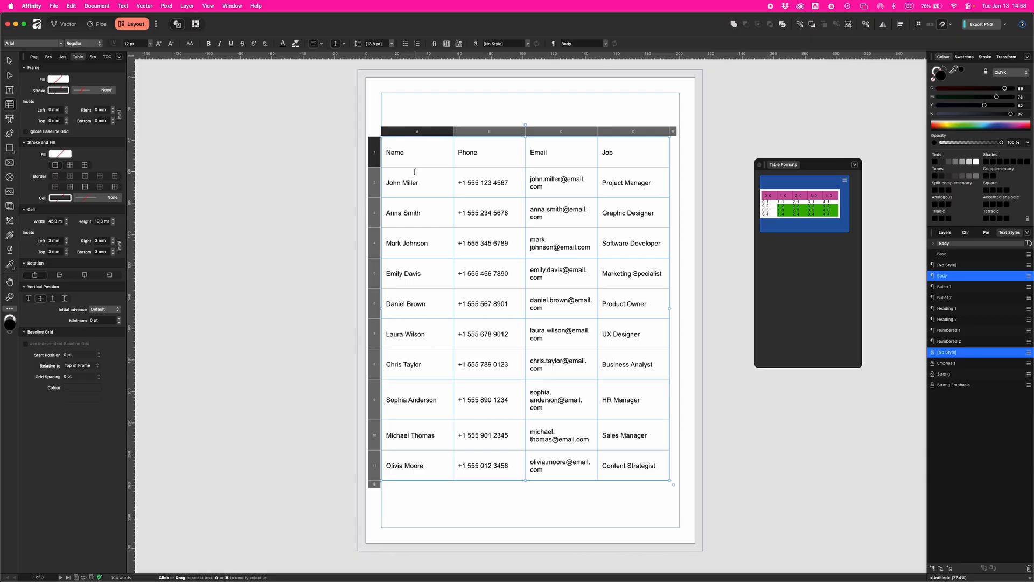
{"action": "mouse_move", "coordinate": [454, 131]}
{"action": "left_mouse_down"}
{"action": "mouse_move", "coordinate": [466, 133]}
{"action": "mouse_move", "coordinate": [448, 131]}
{"action": "left_mouse_up"}
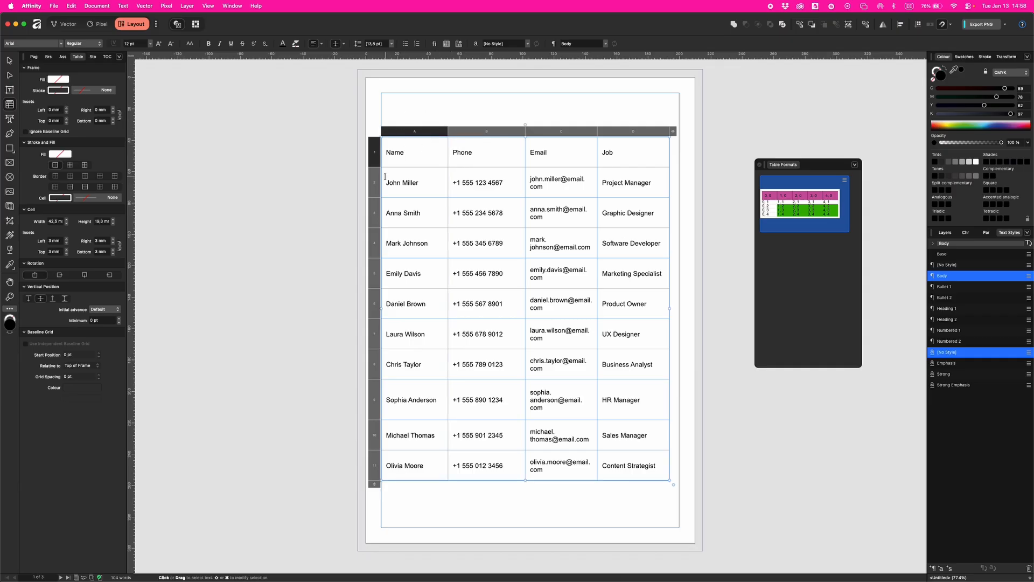
{"action": "mouse_move", "coordinate": [374, 167]}
{"action": "left_mouse_down"}
{"action": "mouse_move", "coordinate": [369, 189]}
{"action": "mouse_move", "coordinate": [374, 176]}
{"action": "left_mouse_up"}
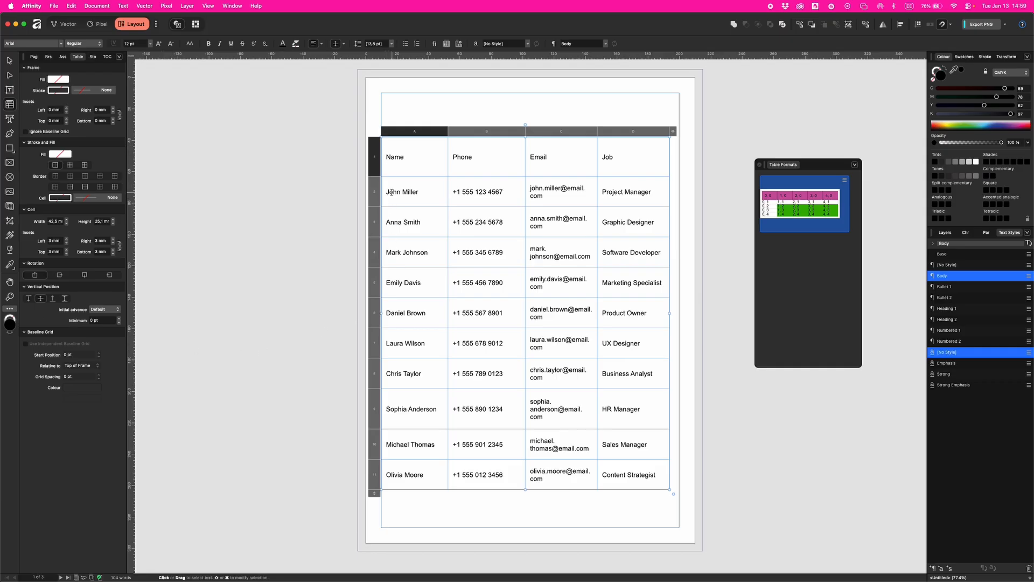
{"action": "left_click_drag", "start_coordinate": [386, 193], "coordinate": [656, 200]}
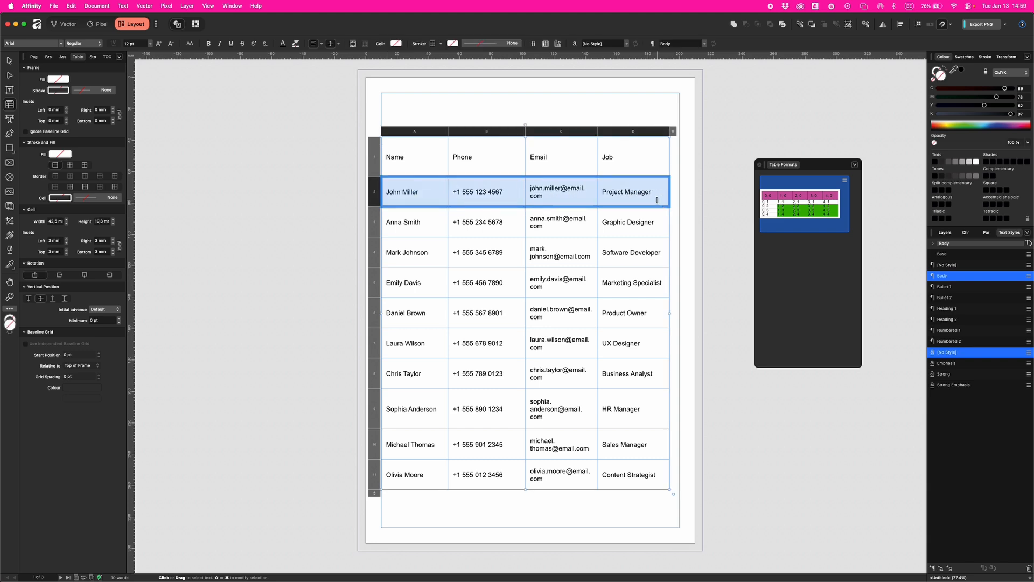
{"action": "left_click", "coordinate": [59, 154]}
{"action": "left_click_drag", "start_coordinate": [170, 184], "coordinate": [58, 192]}
{"action": "type", "text": "0"}
{"action": "left_click", "coordinate": [192, 164]}
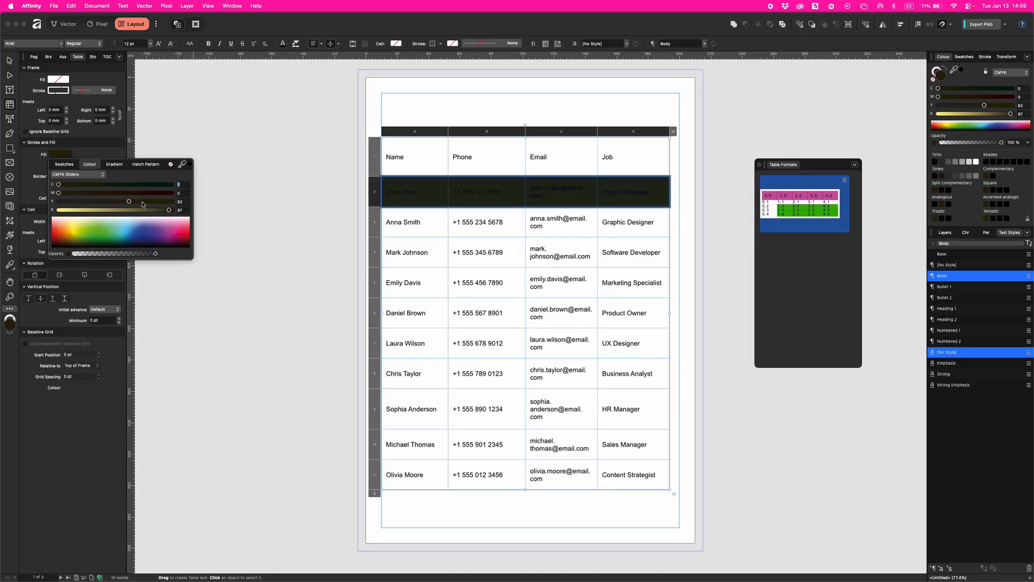
{"action": "left_click_drag", "start_coordinate": [129, 200], "coordinate": [59, 202]}
{"action": "left_click_drag", "start_coordinate": [168, 210], "coordinate": [79, 211]}
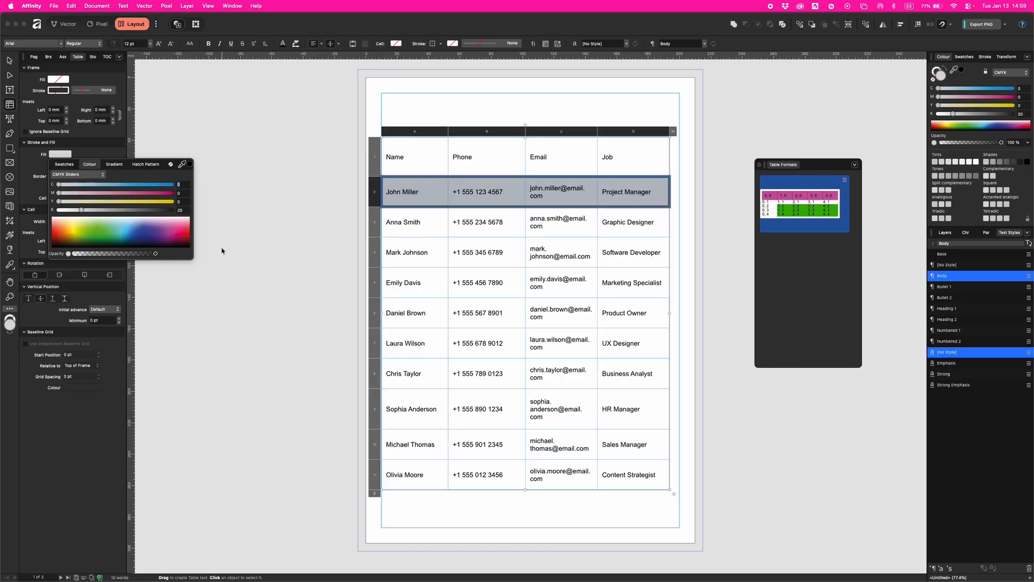
{"action": "left_click", "coordinate": [409, 253]}
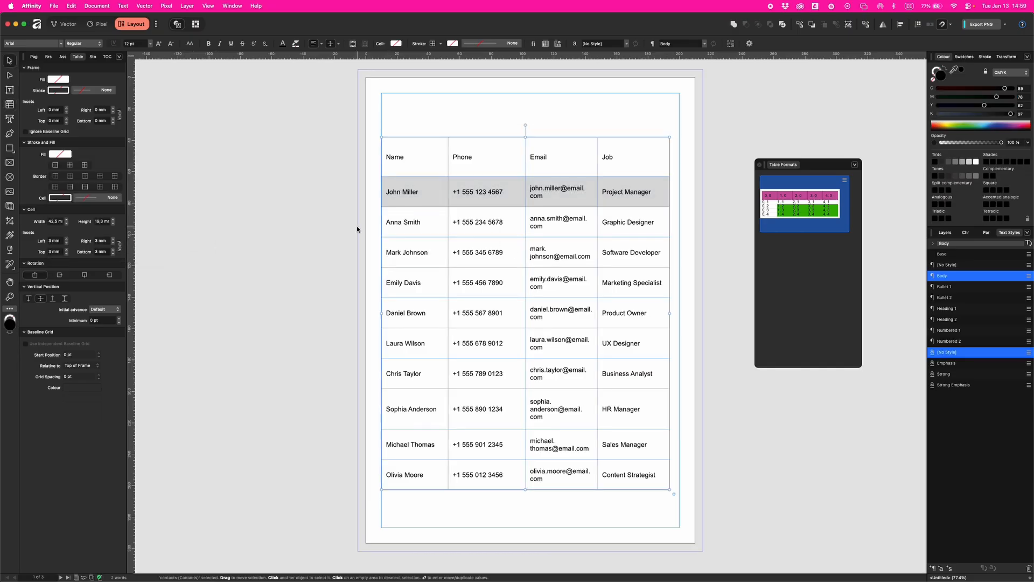
{"action": "left_click", "coordinate": [386, 244]}
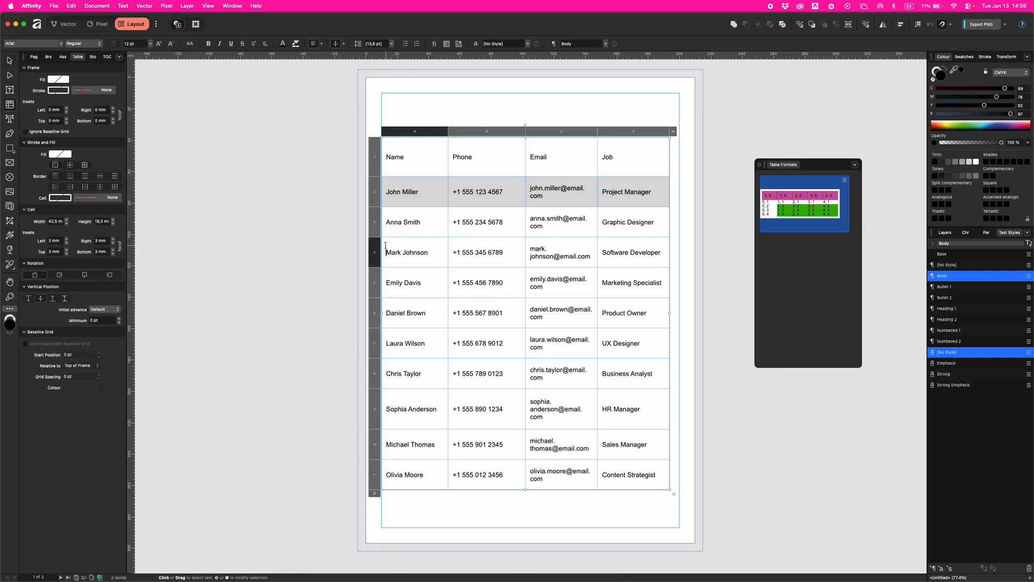
{"action": "left_click", "coordinate": [9, 60]}
{"action": "double_click", "coordinate": [412, 258]}
{"action": "left_click", "coordinate": [432, 254]}
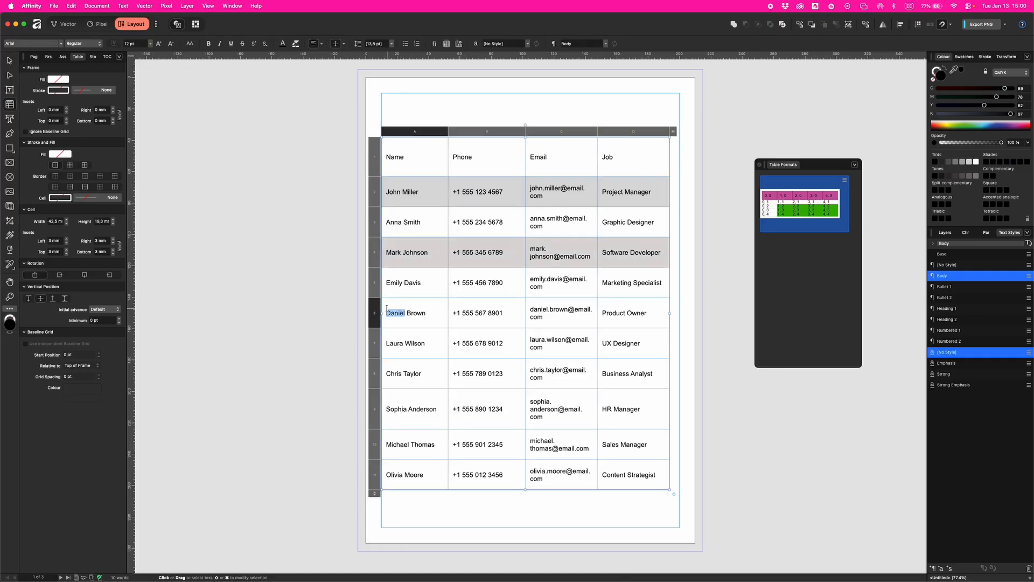
{"action": "left_click", "coordinate": [424, 311]}
{"action": "left_click_drag", "start_coordinate": [425, 310], "coordinate": [633, 313]}
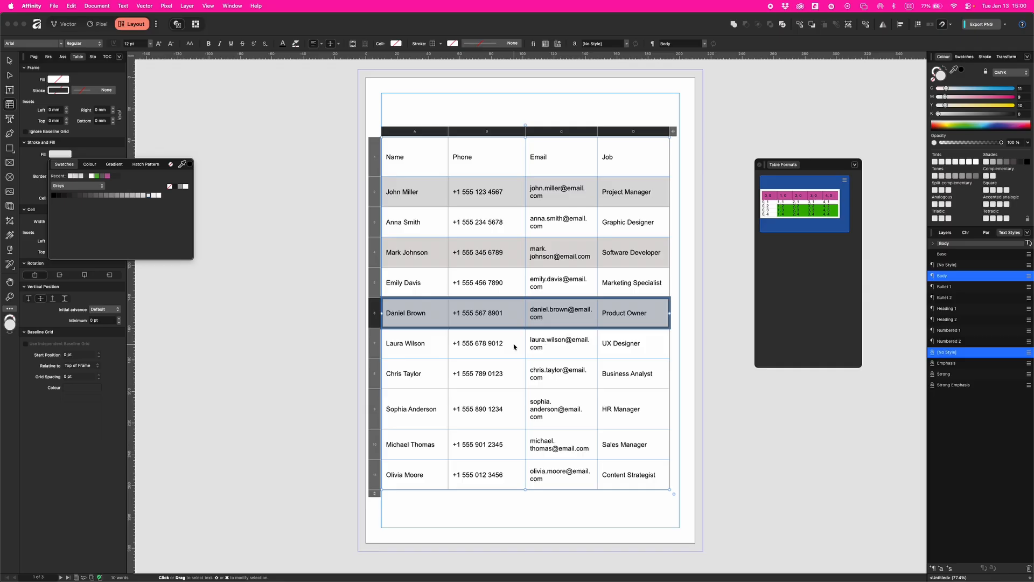
{"action": "left_click", "coordinate": [466, 316]}
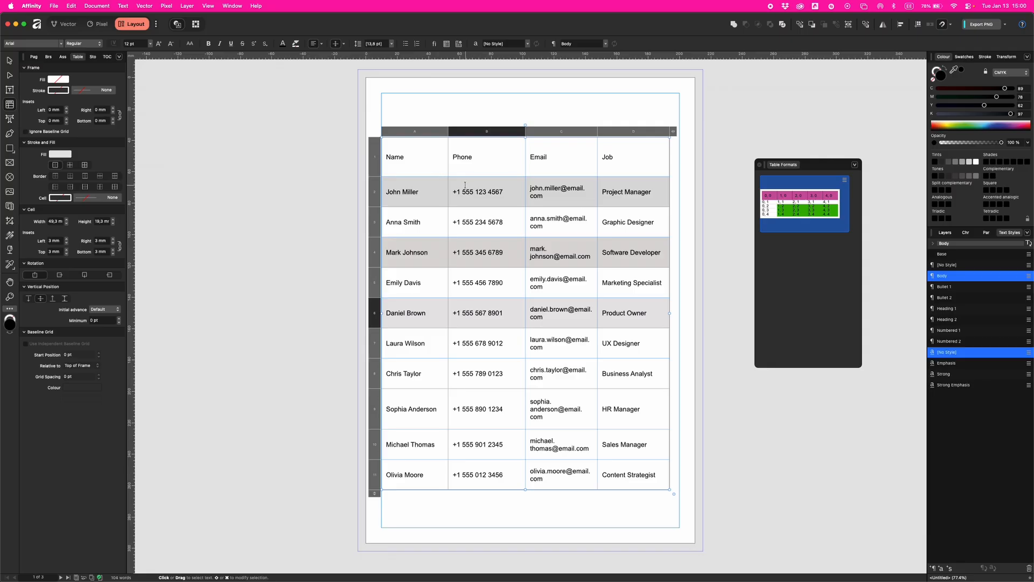
{"action": "left_click_drag", "start_coordinate": [388, 156], "coordinate": [641, 158]}
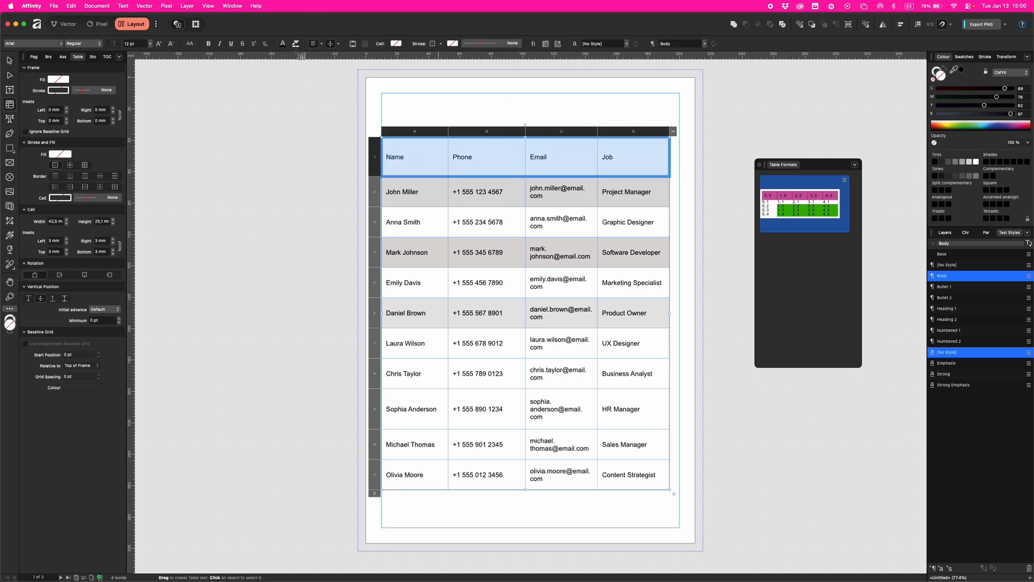
- Make the Name, Phone, Email and Job header text bold at 16 pt
{"action": "left_click", "coordinate": [209, 44]}
{"action": "left_click", "coordinate": [150, 44]}
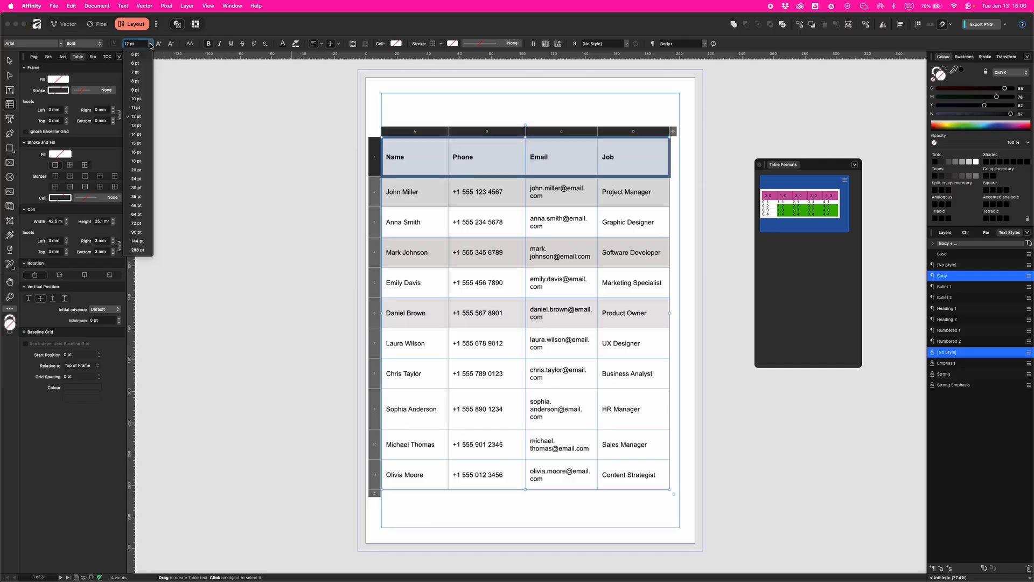
{"action": "left_click", "coordinate": [137, 143]}
{"action": "left_click", "coordinate": [487, 156]}
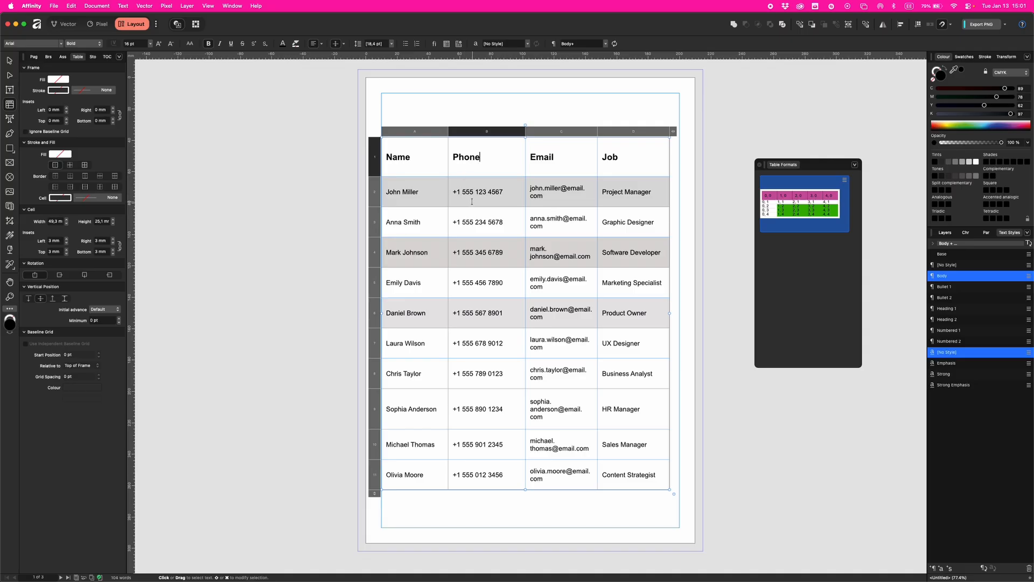
{"action": "left_click_drag", "start_coordinate": [452, 179], "coordinate": [513, 462]}
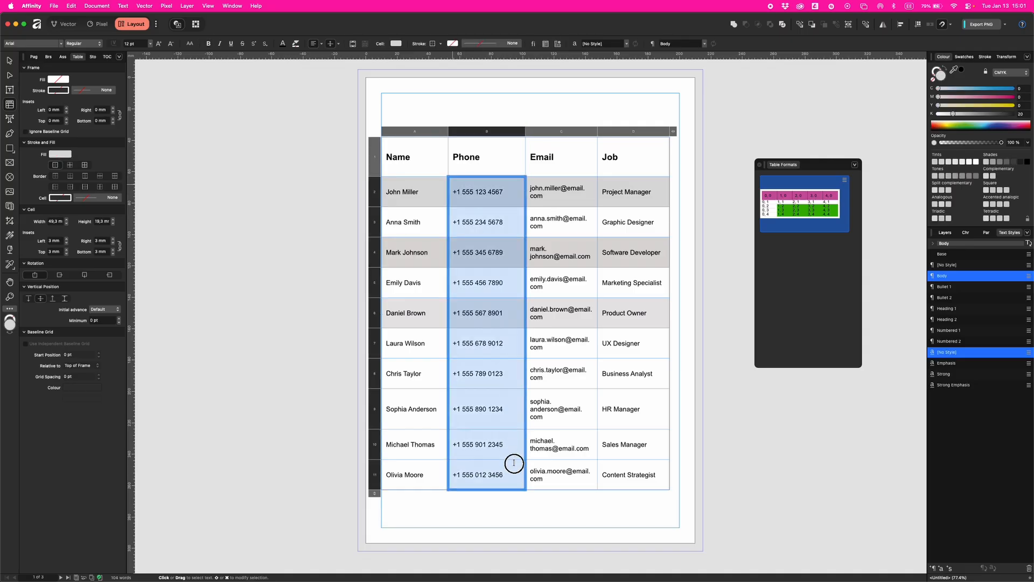
{"action": "left_click", "coordinate": [321, 44]}
{"action": "left_click", "coordinate": [301, 73]}
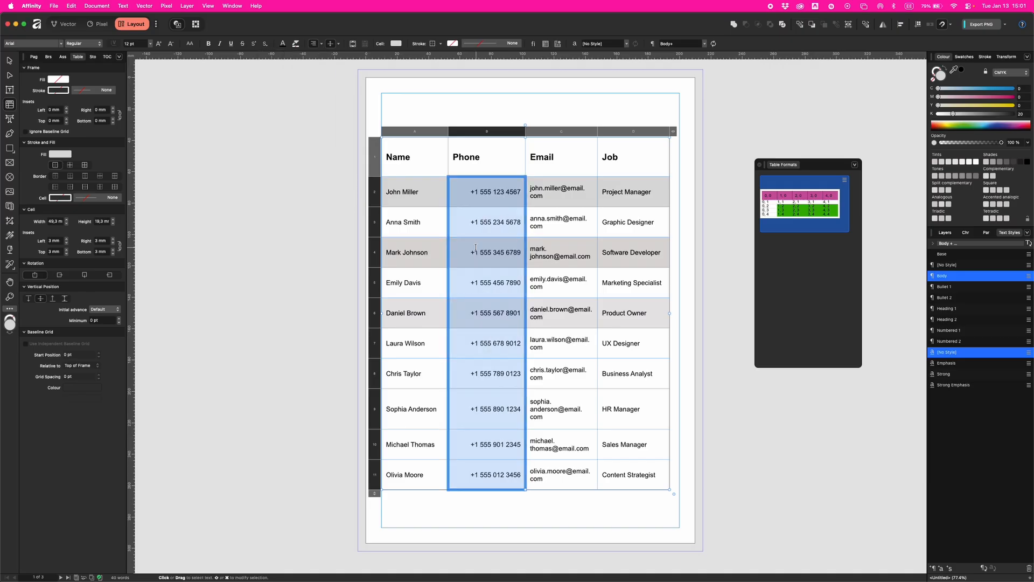
{"action": "left_click", "coordinate": [321, 44]}
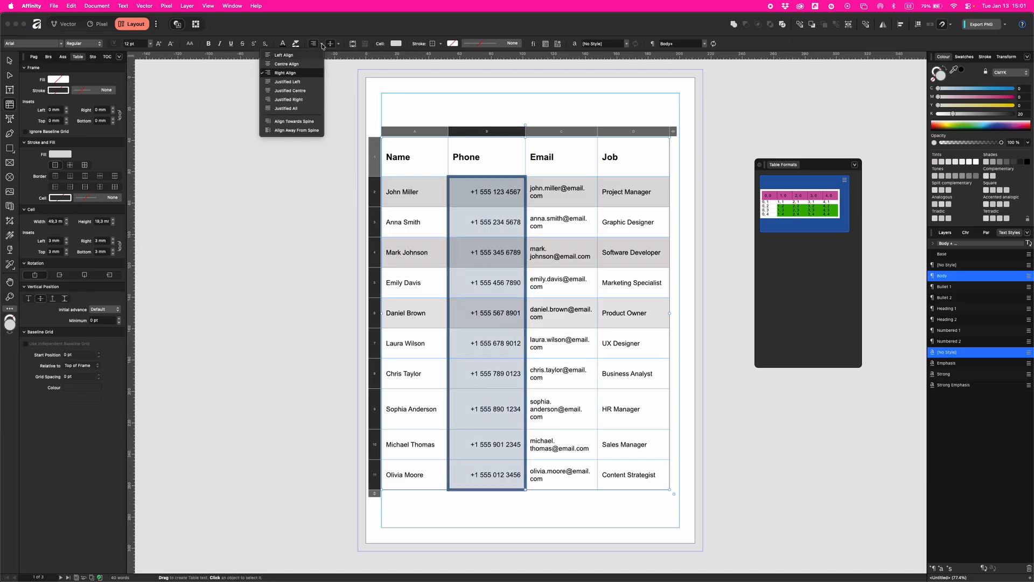
{"action": "left_click", "coordinate": [298, 55]}
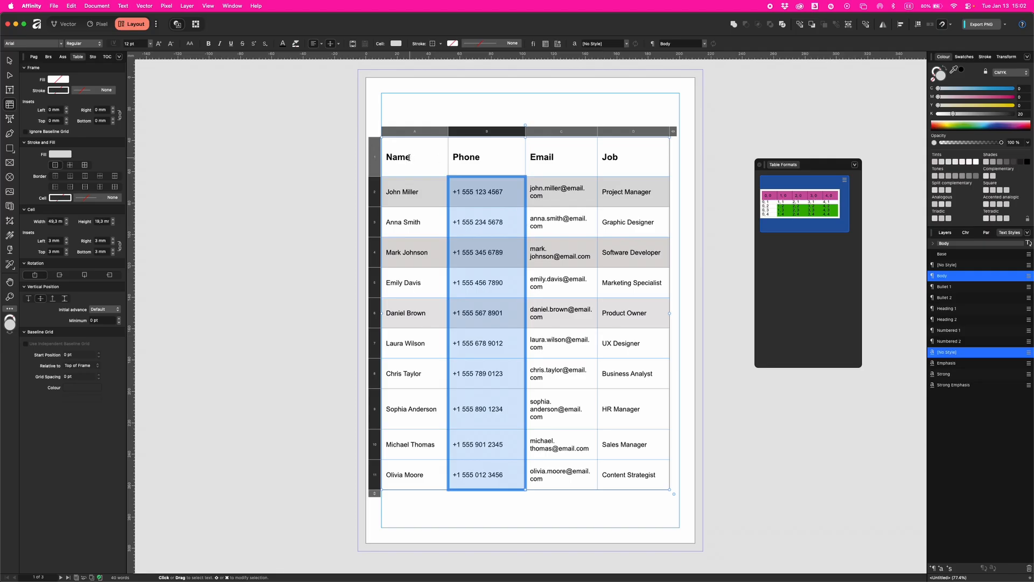
{"action": "left_click_drag", "start_coordinate": [407, 159], "coordinate": [474, 158]}
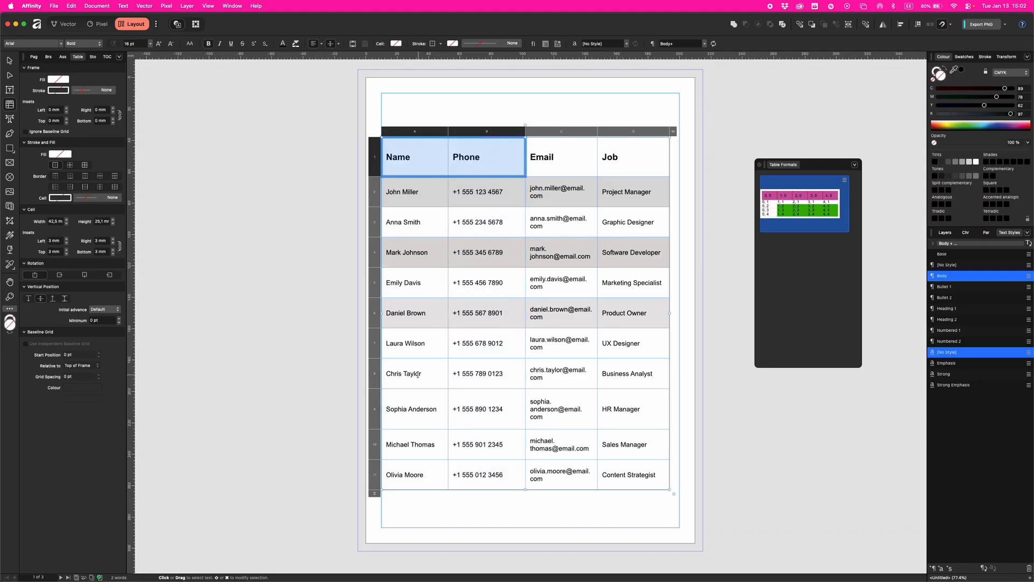
{"action": "left_click_drag", "start_coordinate": [386, 373], "coordinate": [653, 374]}
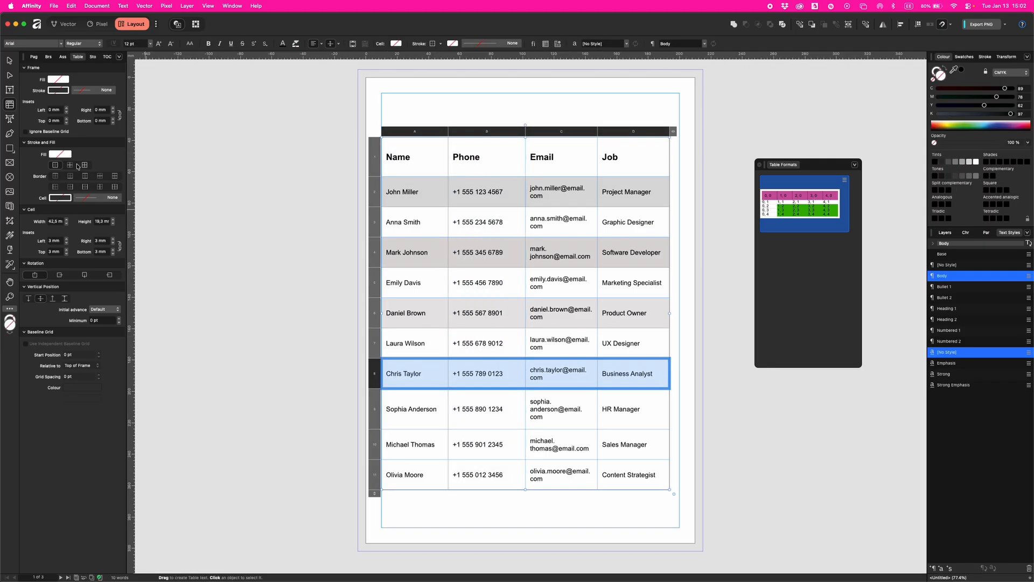
{"action": "left_click", "coordinate": [59, 155]}
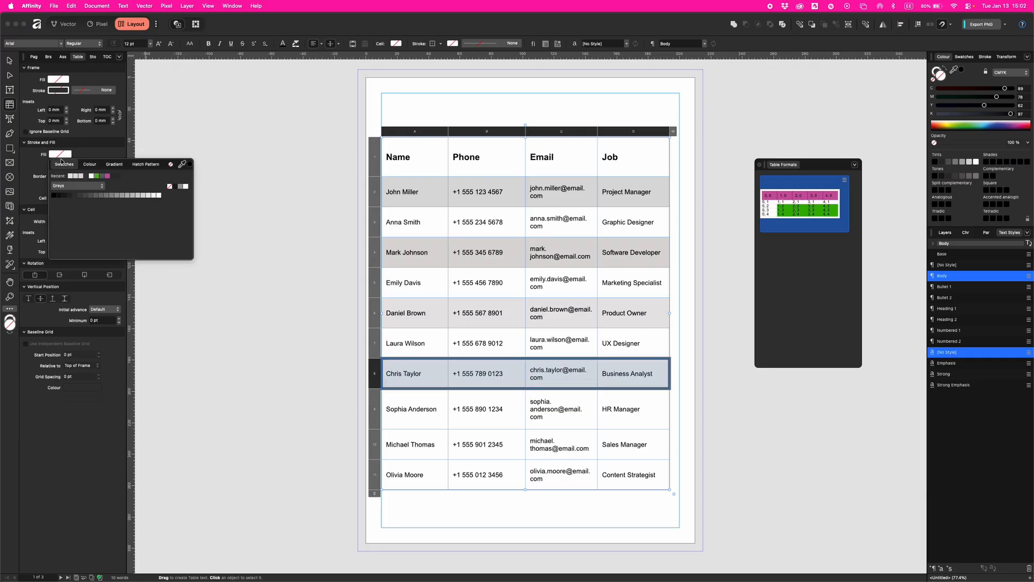
{"action": "left_click", "coordinate": [143, 197]}
{"action": "left_click_drag", "start_coordinate": [394, 446], "coordinate": [620, 445]}
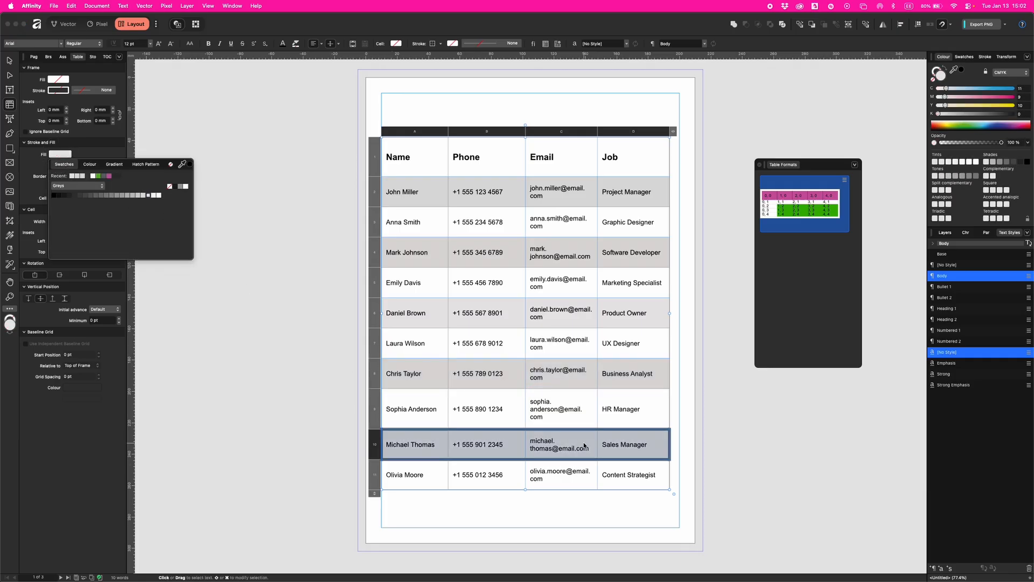
{"action": "left_click_drag", "start_coordinate": [636, 475], "coordinate": [414, 198]}
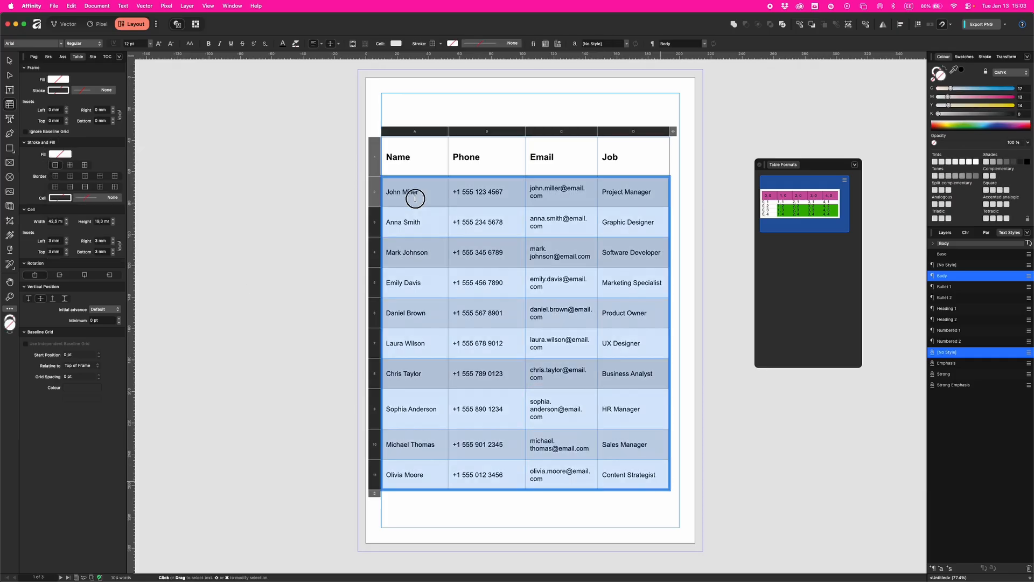
{"action": "key", "text": "Escape"}
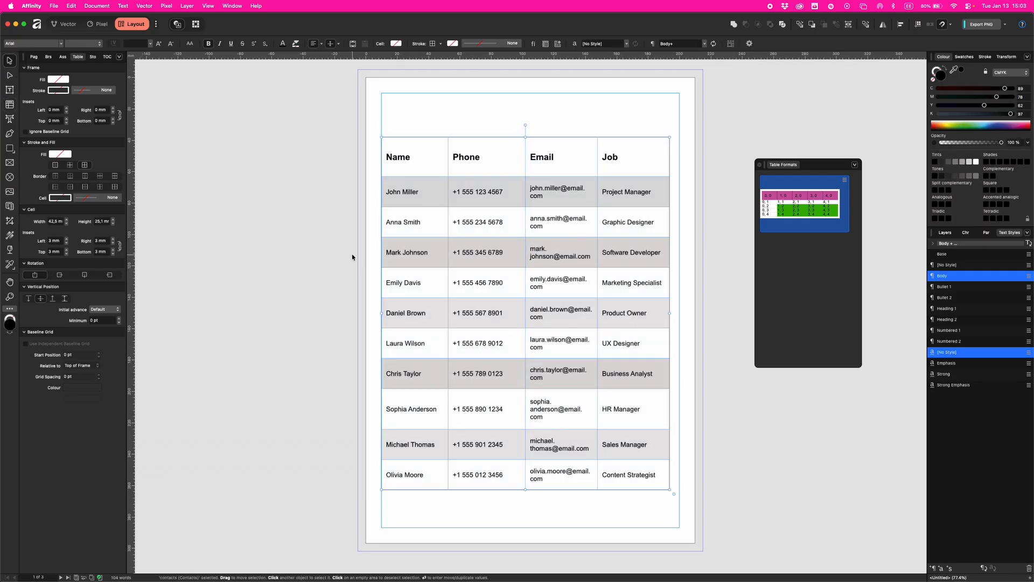
{"action": "left_click", "coordinate": [358, 264]}
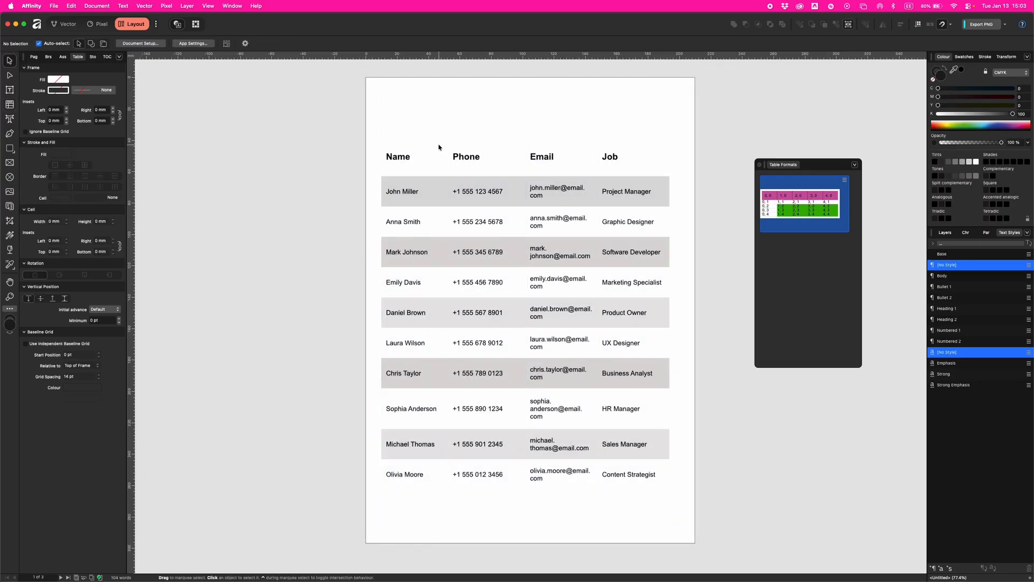
{"action": "left_click", "coordinate": [419, 148]}
- Give the header row a 3 pt Black 80% bottom border
{"action": "left_click_drag", "start_coordinate": [388, 152], "coordinate": [641, 157]}
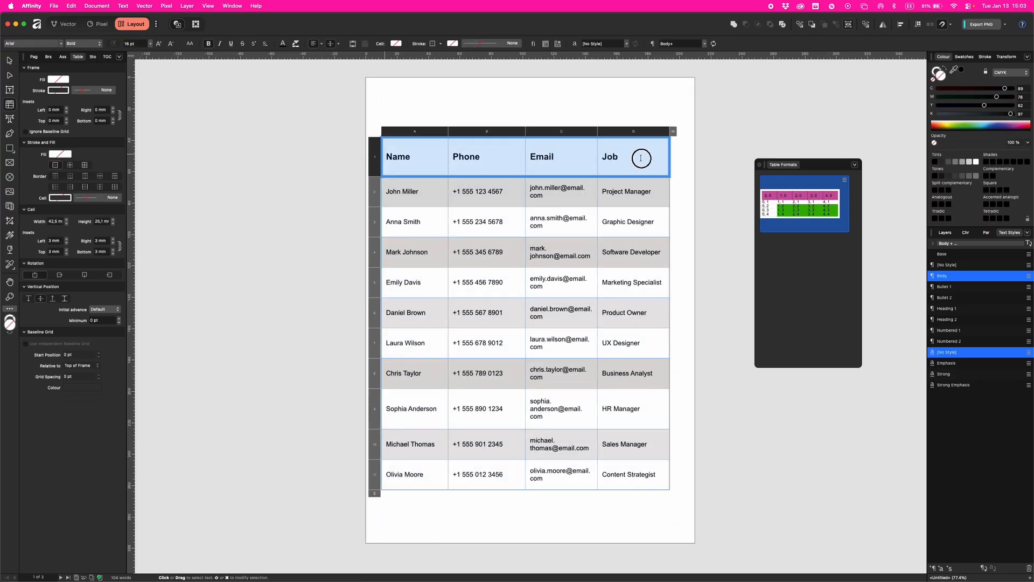
{"action": "left_click", "coordinate": [71, 186]}
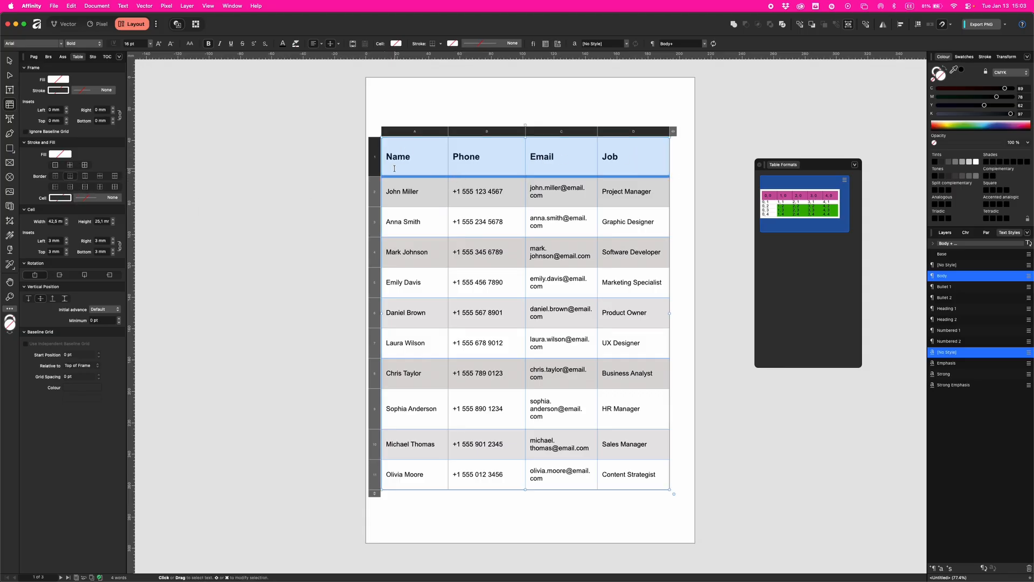
{"action": "left_click", "coordinate": [66, 197]}
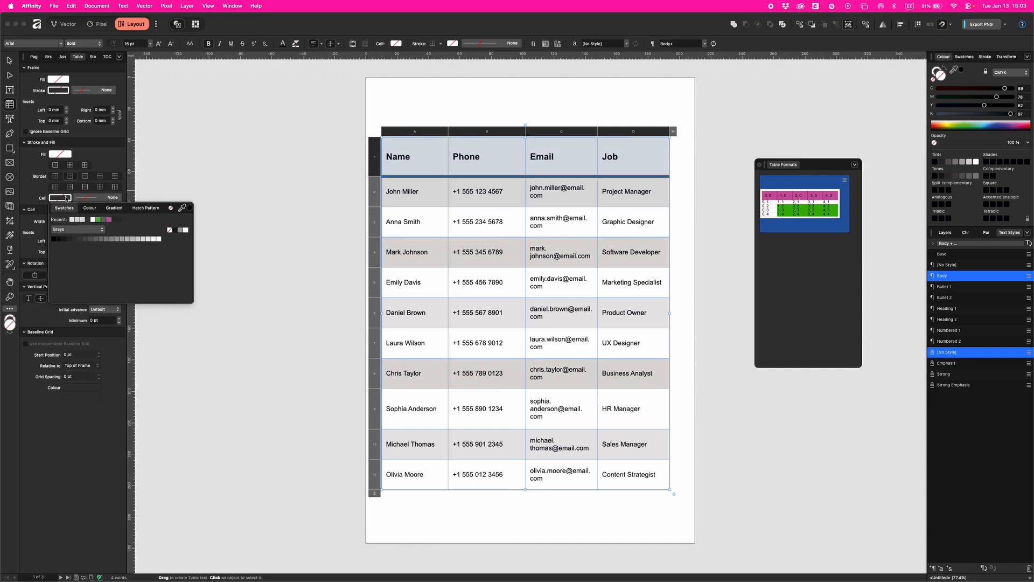
{"action": "left_click", "coordinate": [74, 240]}
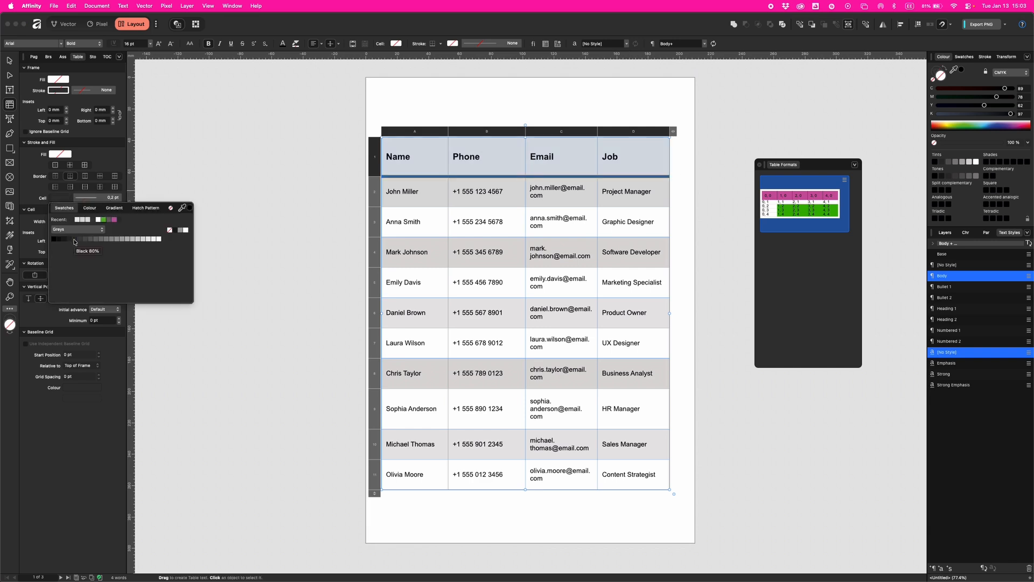
{"action": "left_click", "coordinate": [88, 198]}
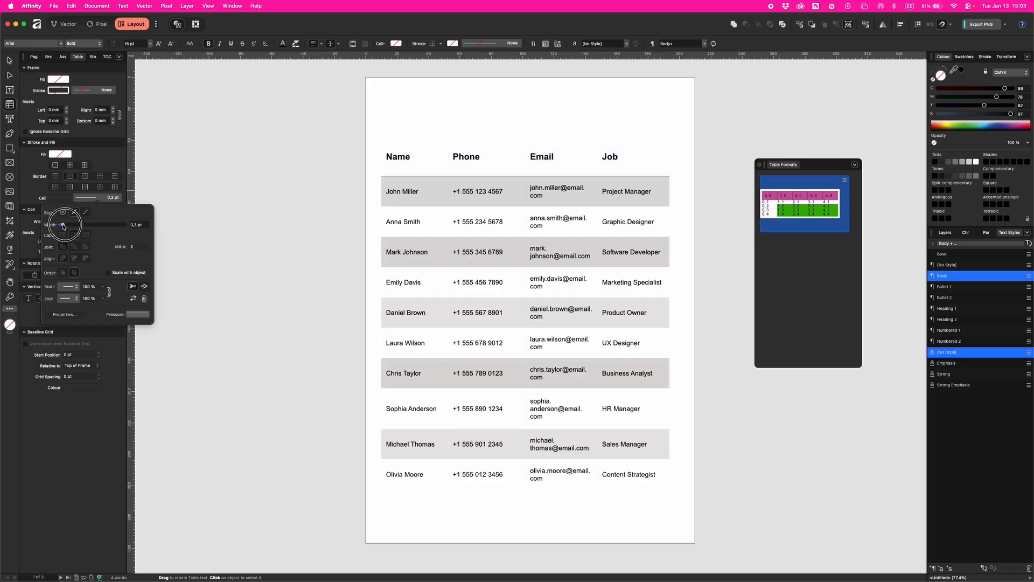
{"action": "left_click_drag", "start_coordinate": [63, 225], "coordinate": [77, 227]}
{"action": "left_click", "coordinate": [9, 60]}
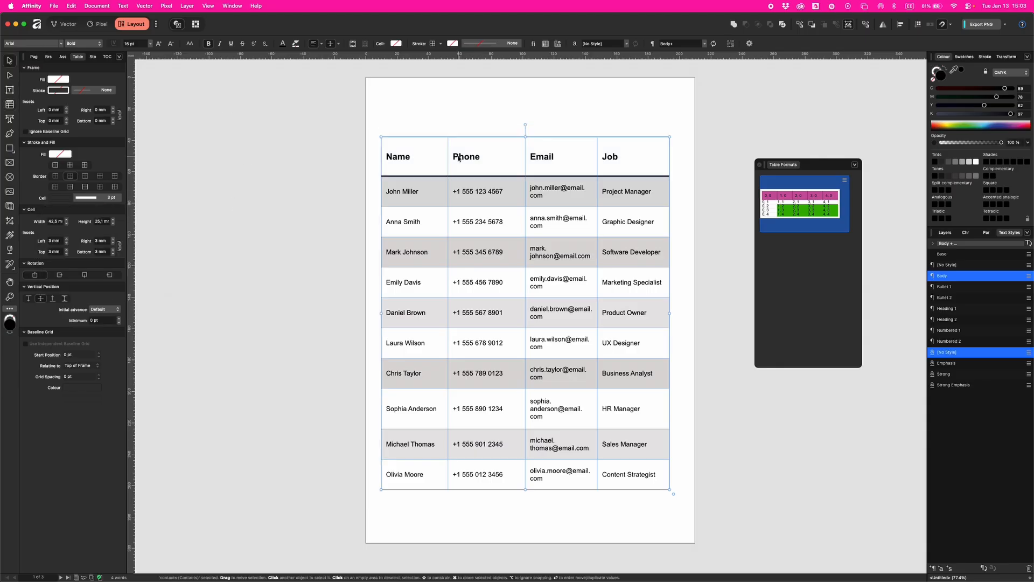